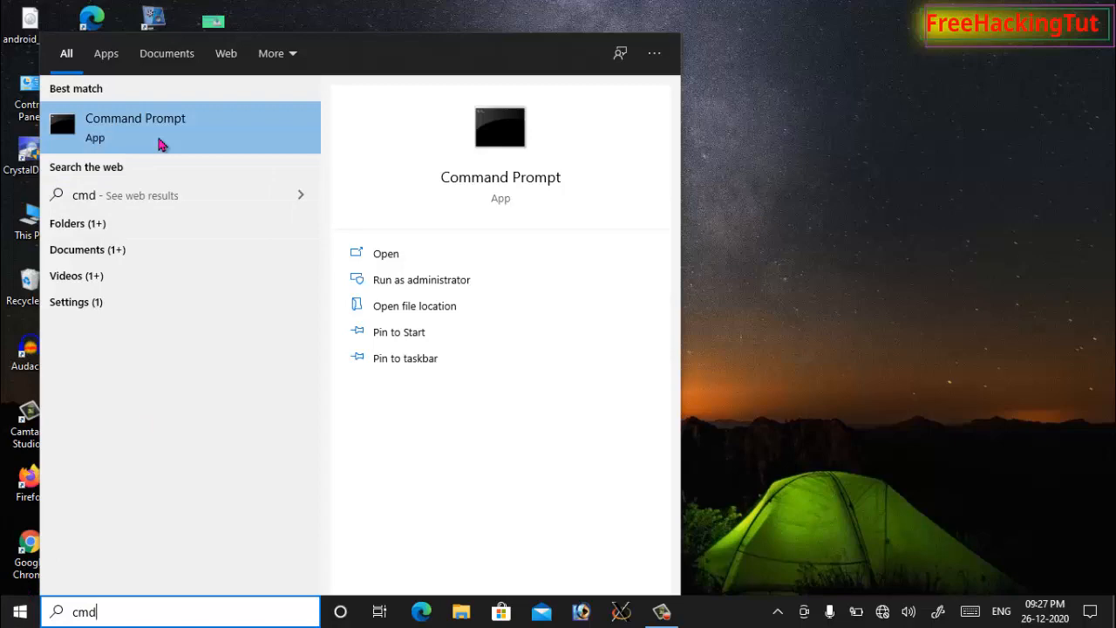
Step: Open Command Prompt and launch the diskpart utility, moving its window over the prompt
{"action": "left_click", "coordinate": [160, 141]}
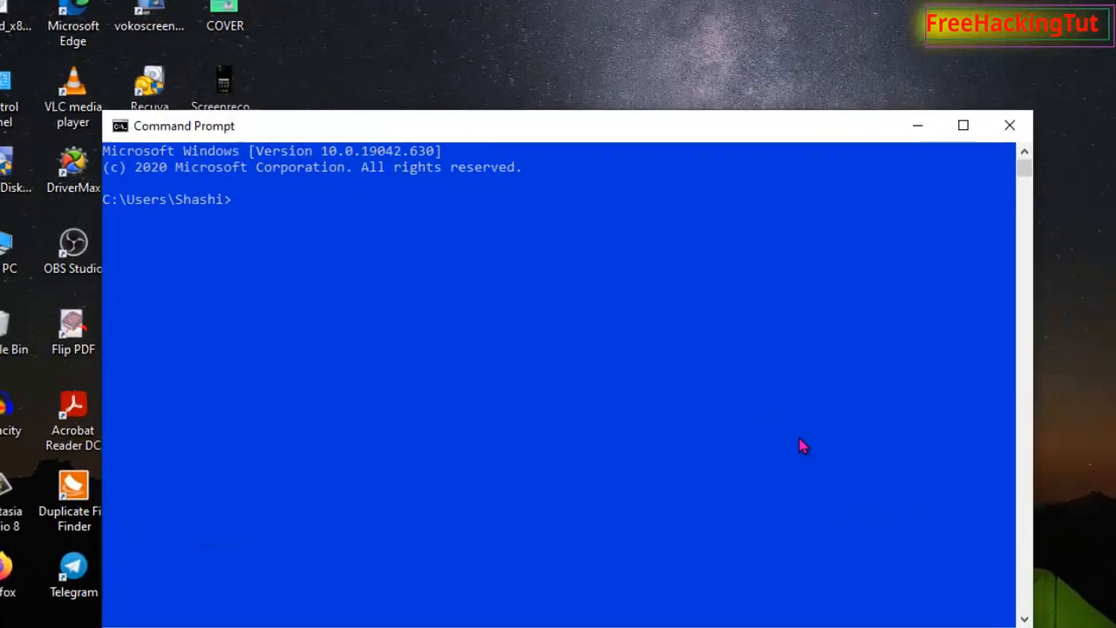
{"action": "type", "text": "dis"}
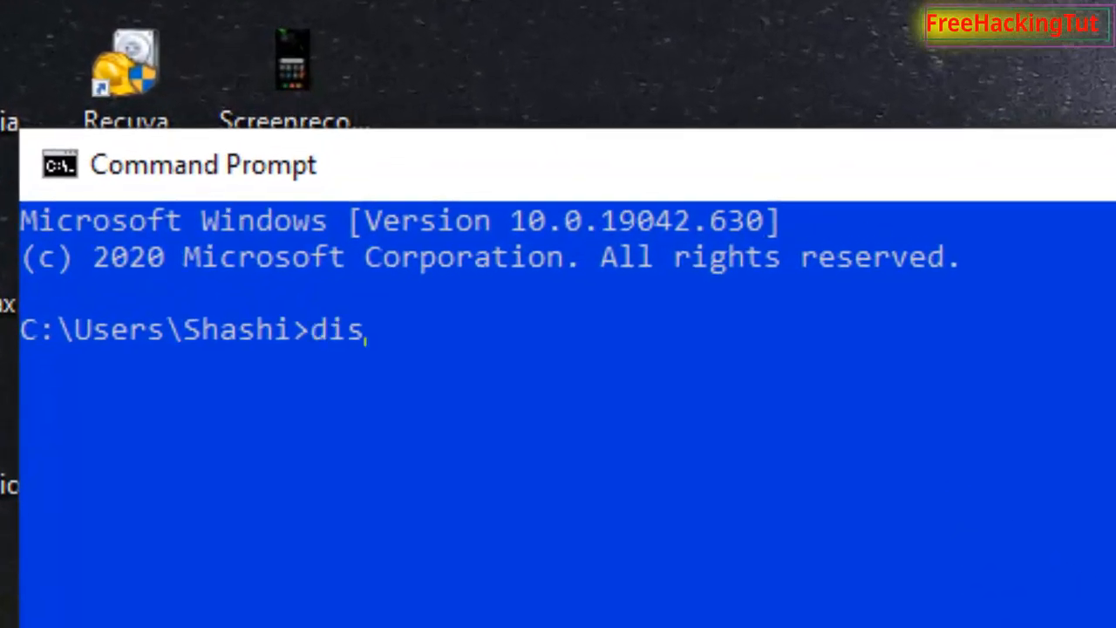
{"action": "type", "text": "kpart"}
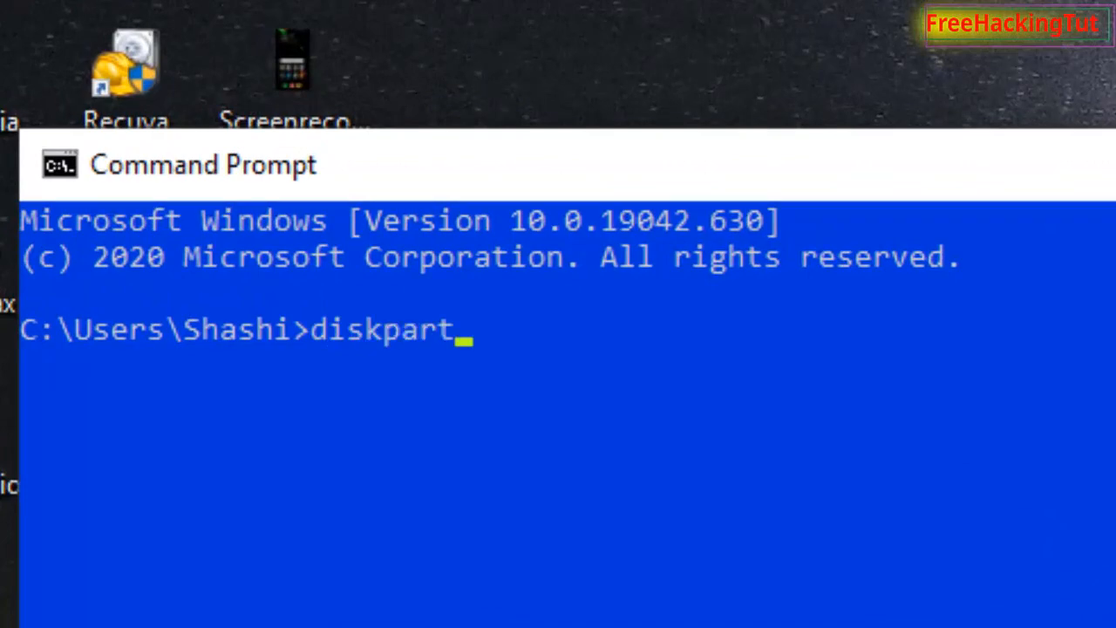
{"action": "key", "text": "Return"}
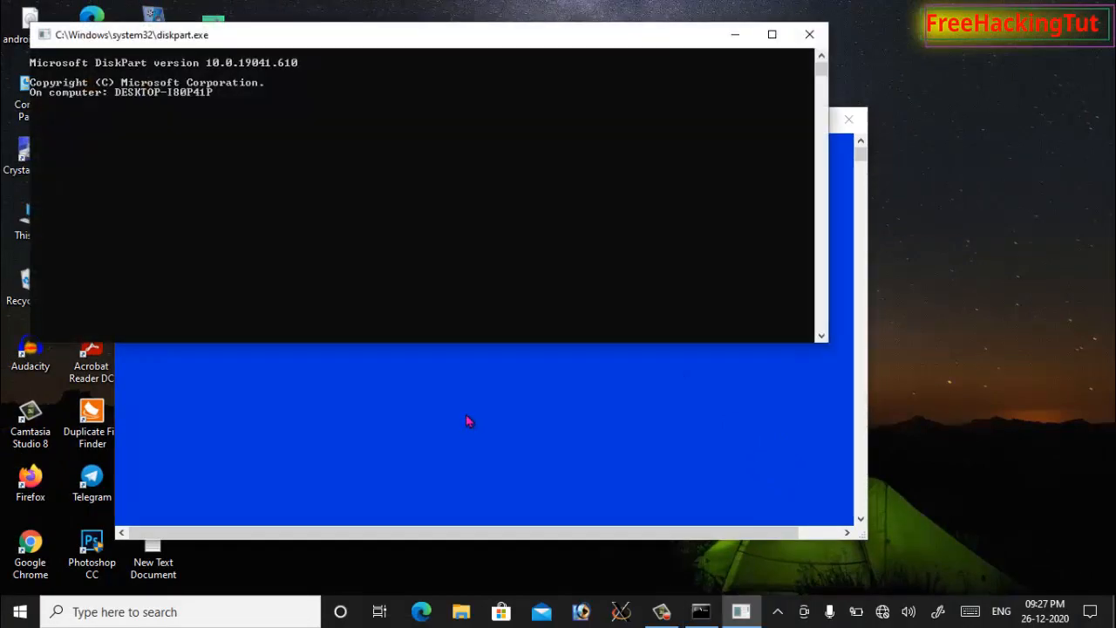
{"action": "left_click_drag", "start_coordinate": [368, 36], "coordinate": [550, 183]}
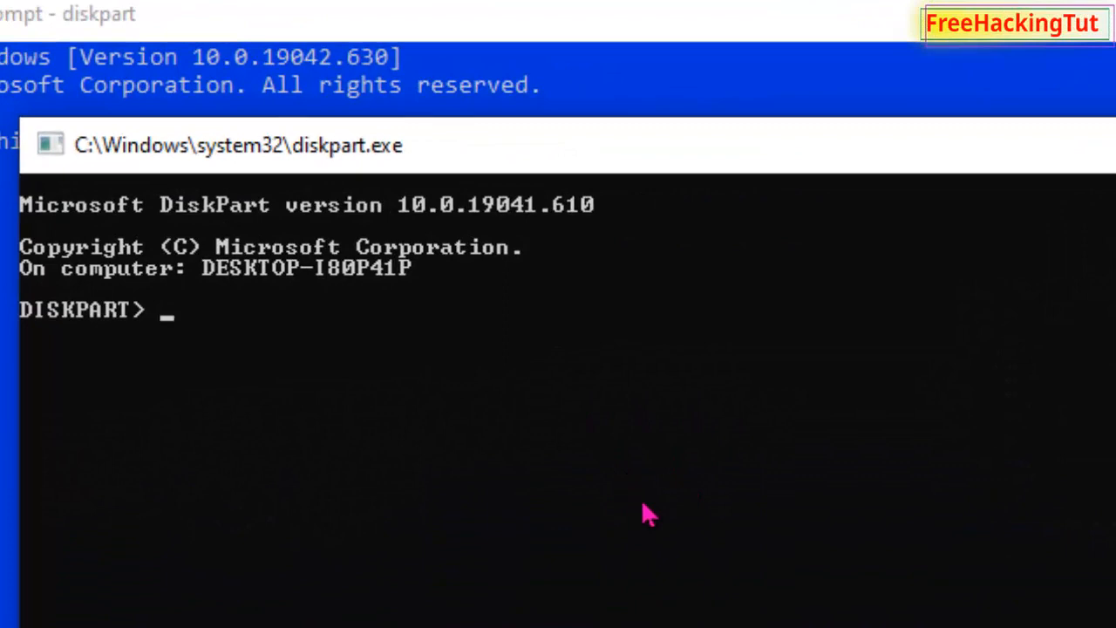
Step: List the available disks in DiskPart and select disk 1
{"action": "type", "text": "list disk"}
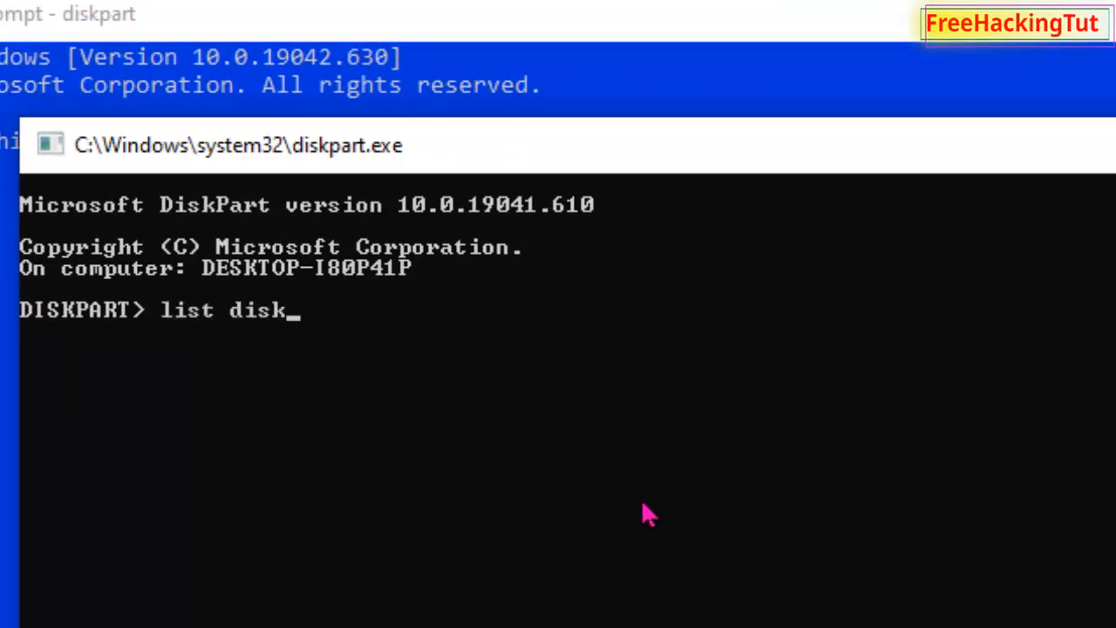
{"action": "key", "text": "Return"}
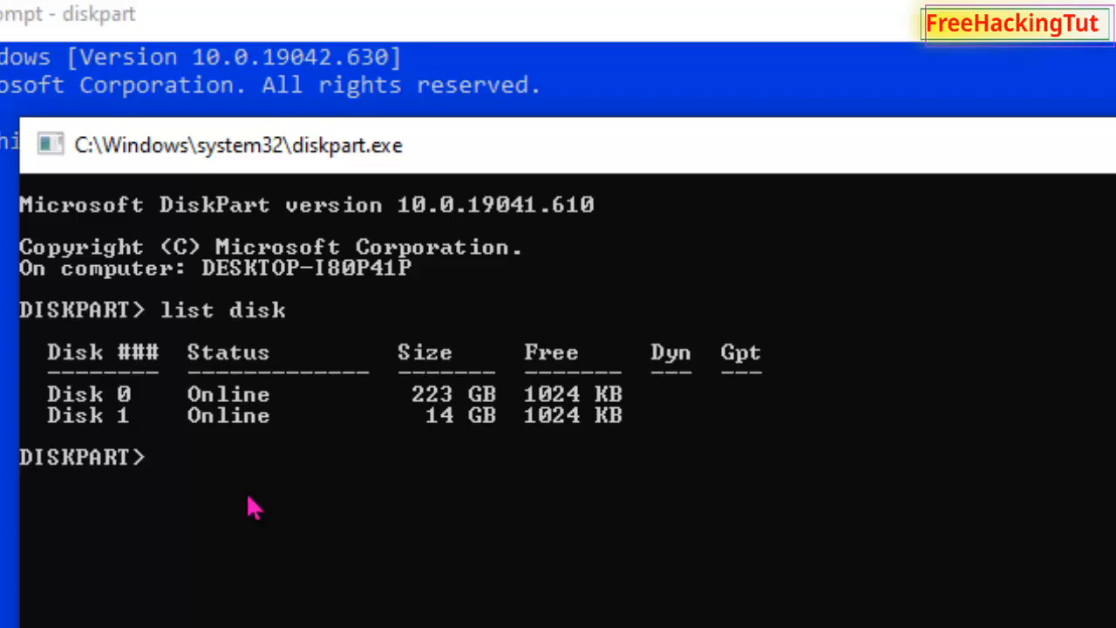
{"action": "type", "text": "selec"}
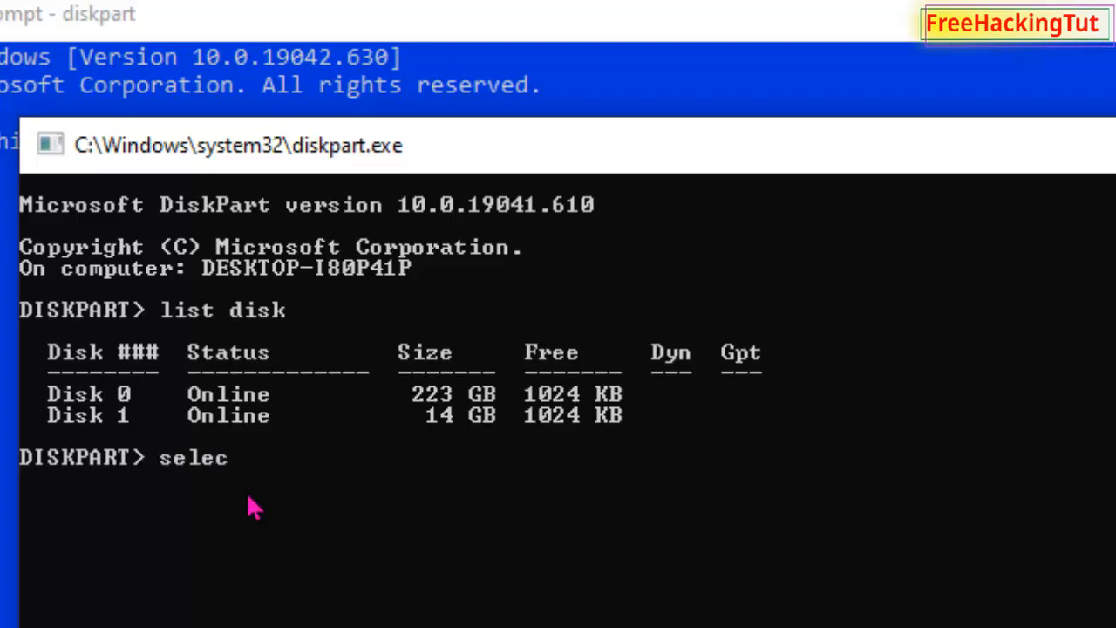
{"action": "type", "text": "t disk 1"}
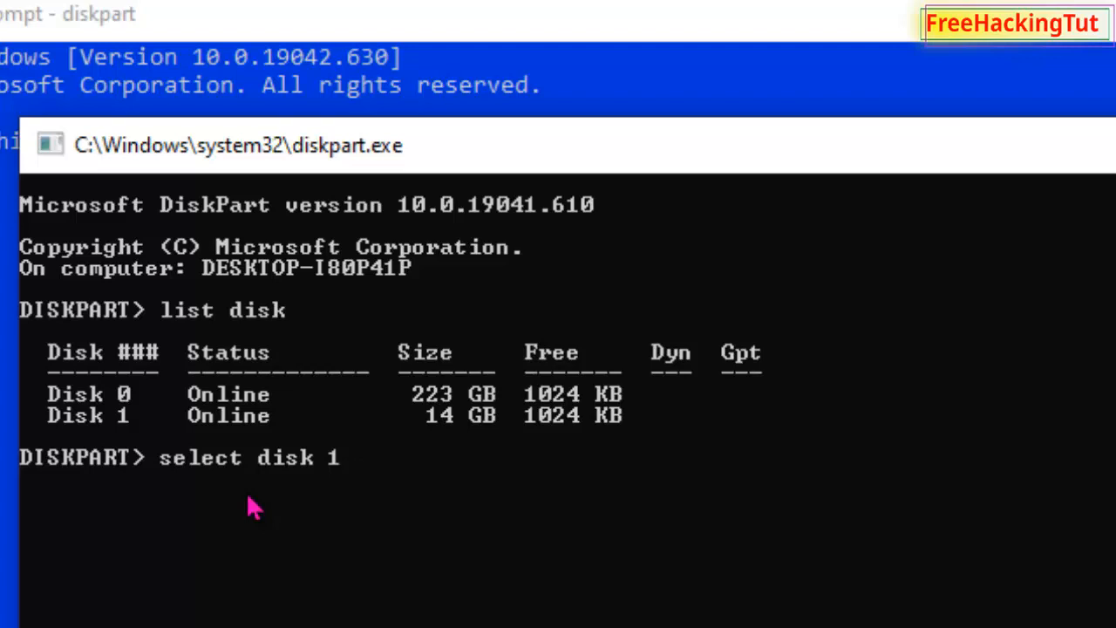
{"action": "key", "text": "Return"}
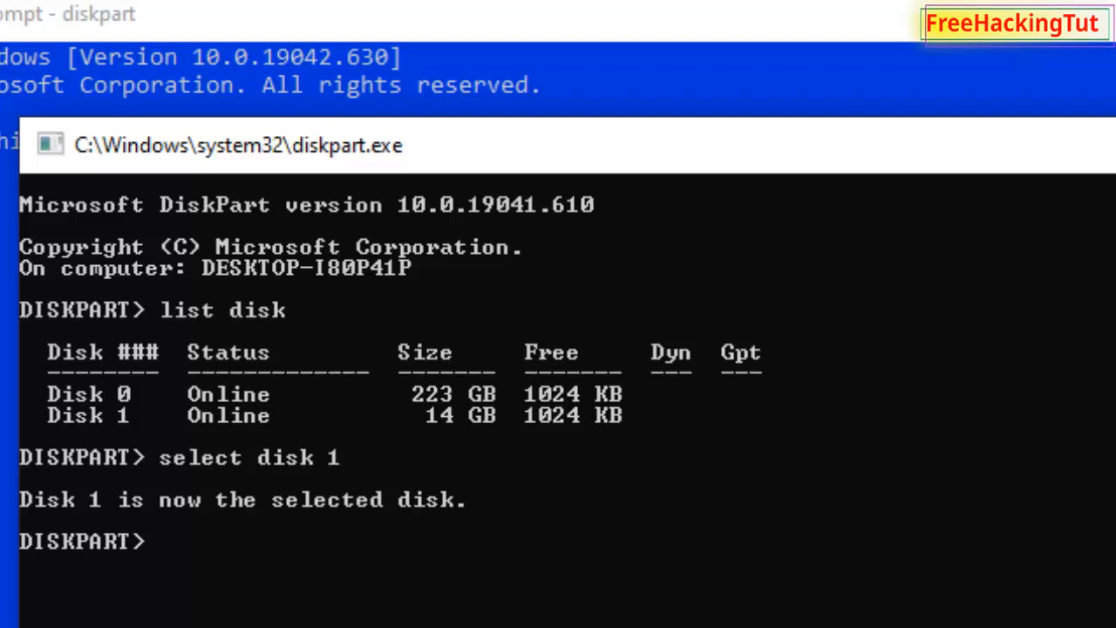
Step: Set the selected disk's attribute to read-only with "attributes disk set readonly"
{"action": "type", "text": "attributes"}
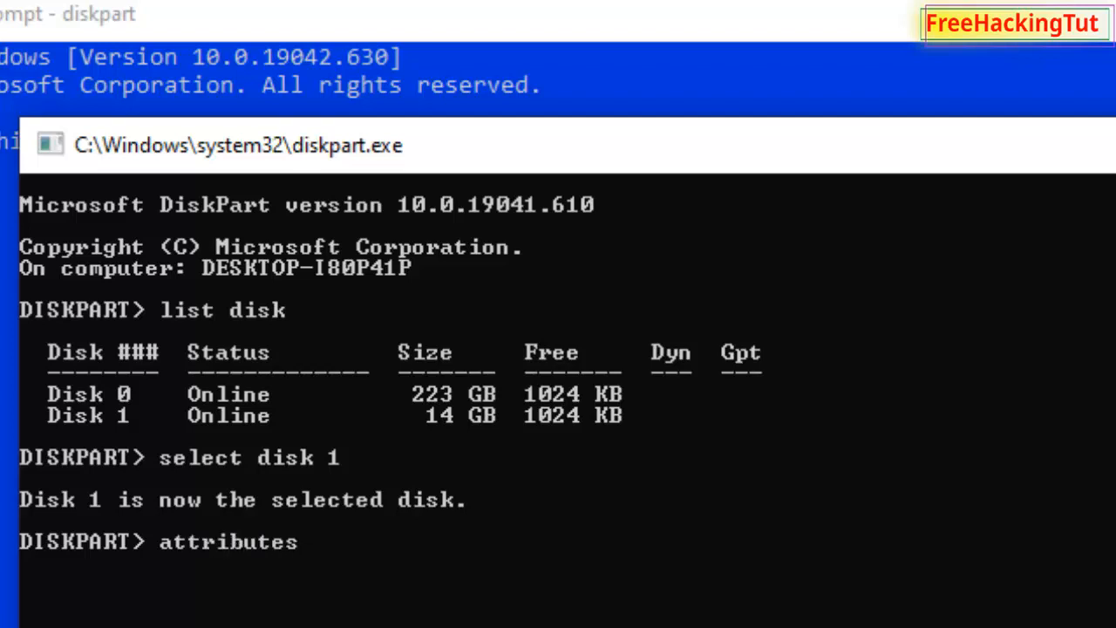
{"action": "type", "text": " disk set"}
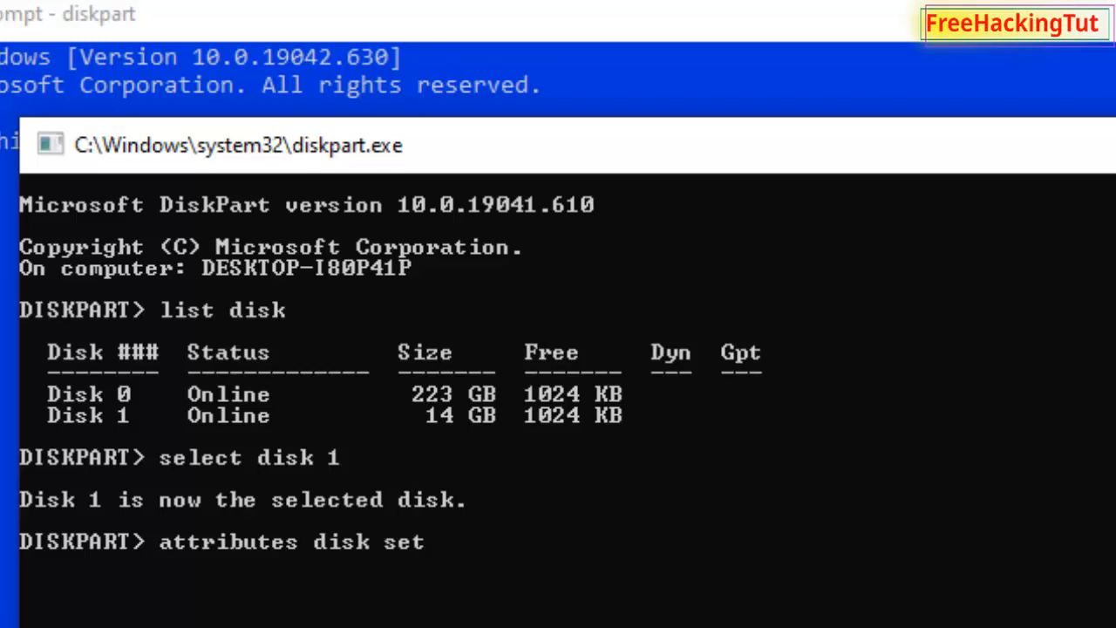
{"action": "type", "text": " readonly"}
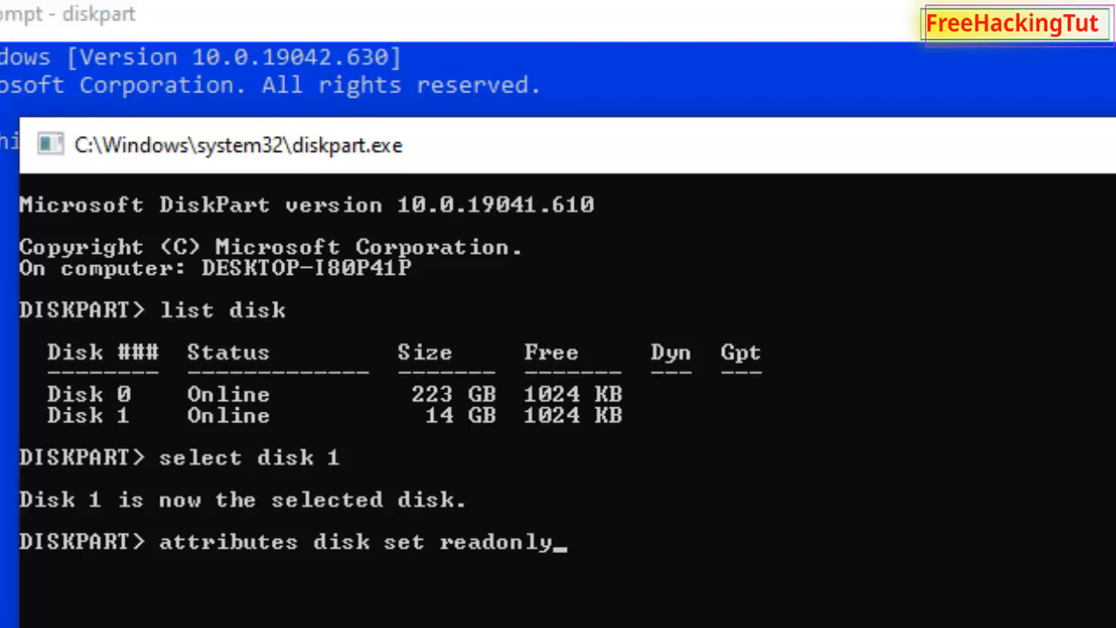
{"action": "key", "text": "Return"}
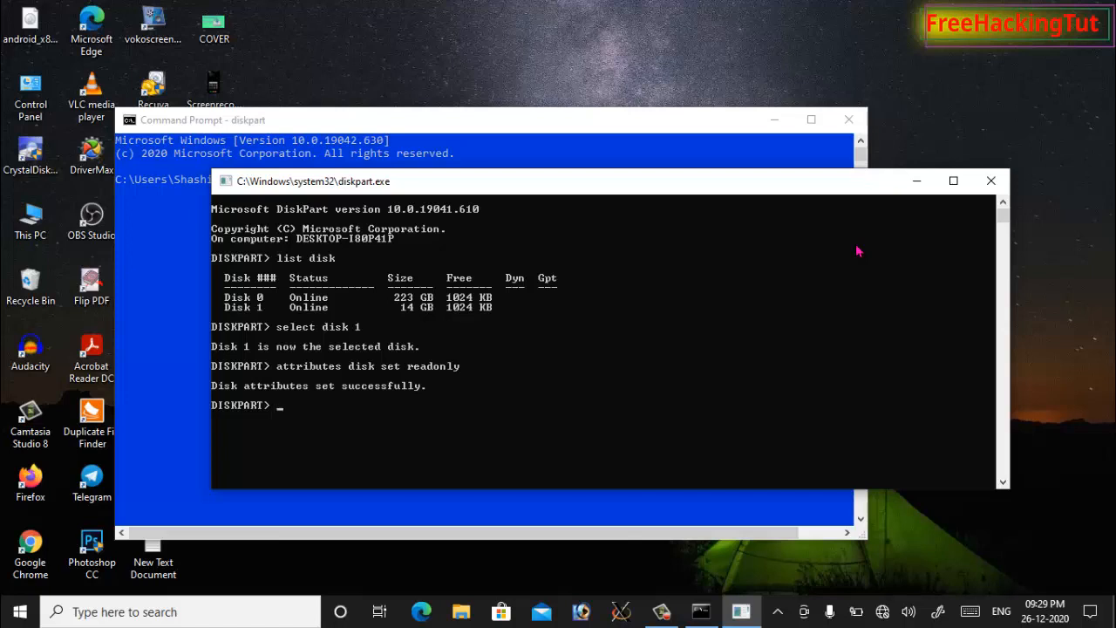
Step: Open the NEW VOLUME (G:) drive from This PC and check which actions are available for the New folder and Screenshots folders
{"action": "double_click", "coordinate": [25, 223]}
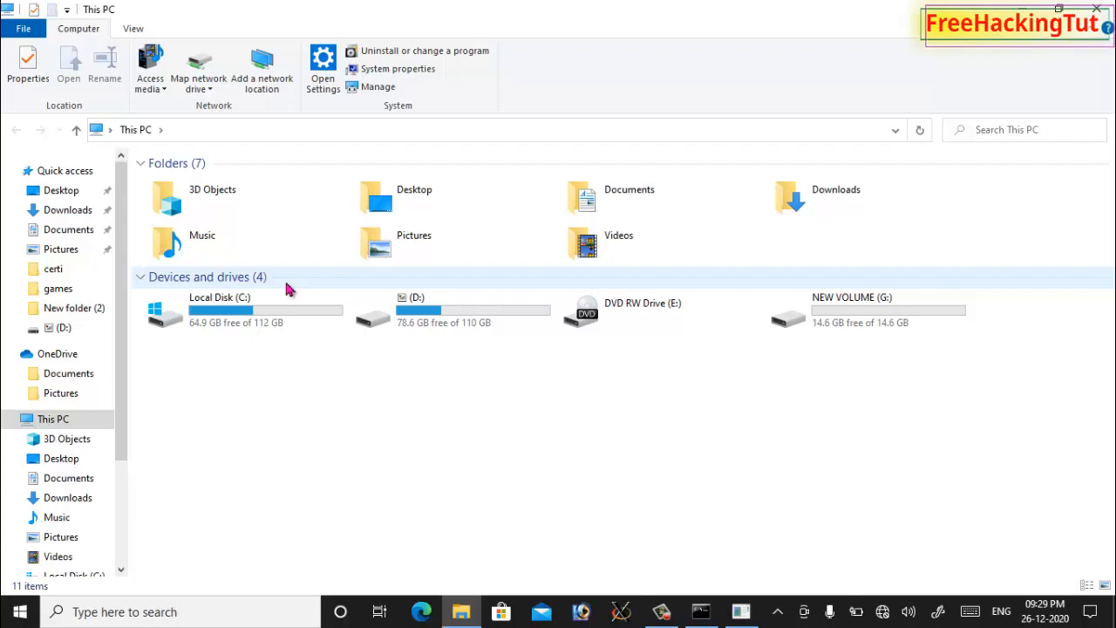
{"action": "double_click", "coordinate": [888, 320]}
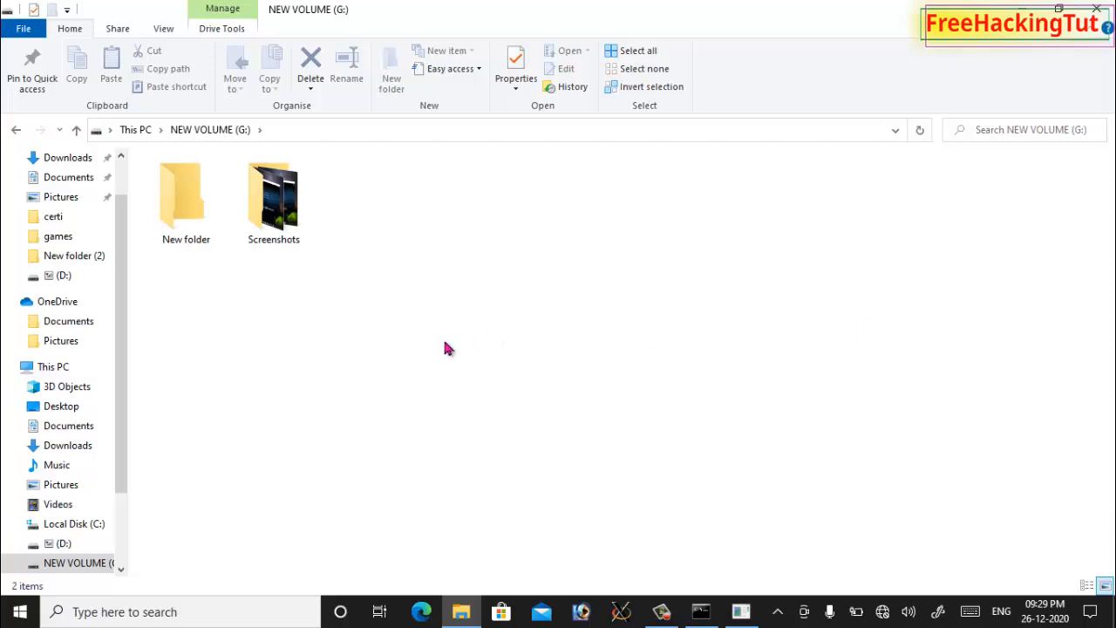
{"action": "left_click_drag", "start_coordinate": [452, 354], "coordinate": [166, 176]}
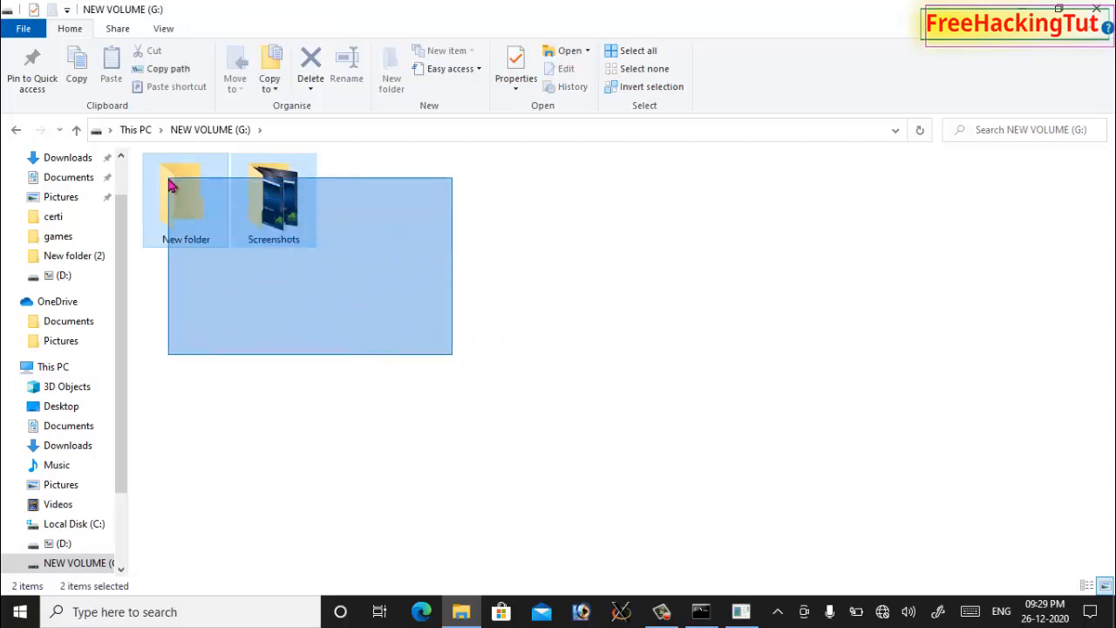
{"action": "right_click", "coordinate": [287, 213]}
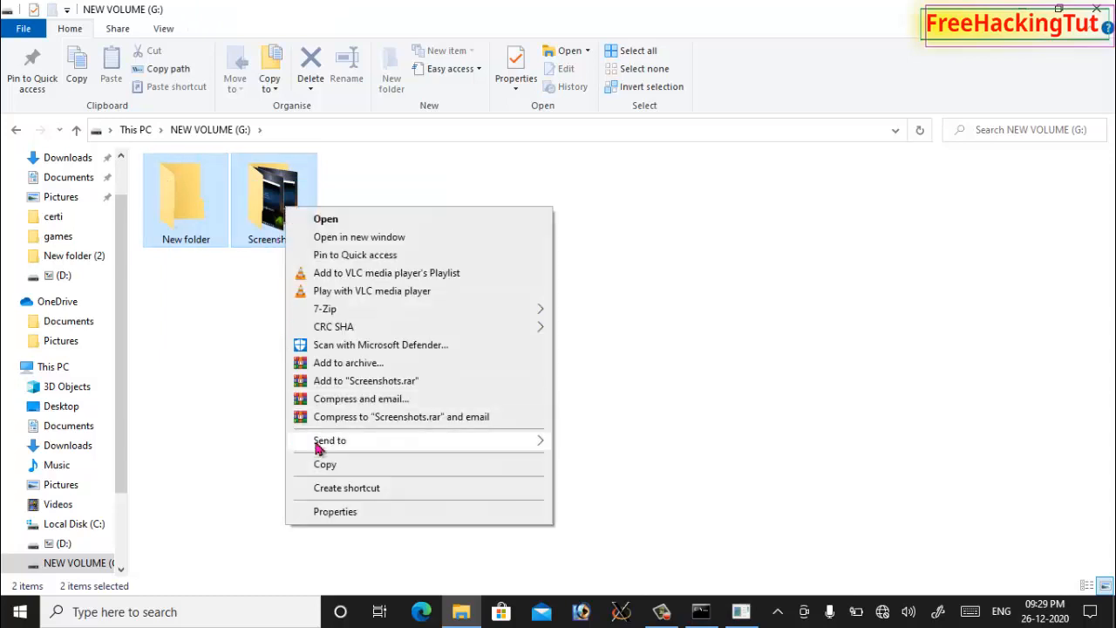
{"action": "mouse_move", "coordinate": [319, 449]}
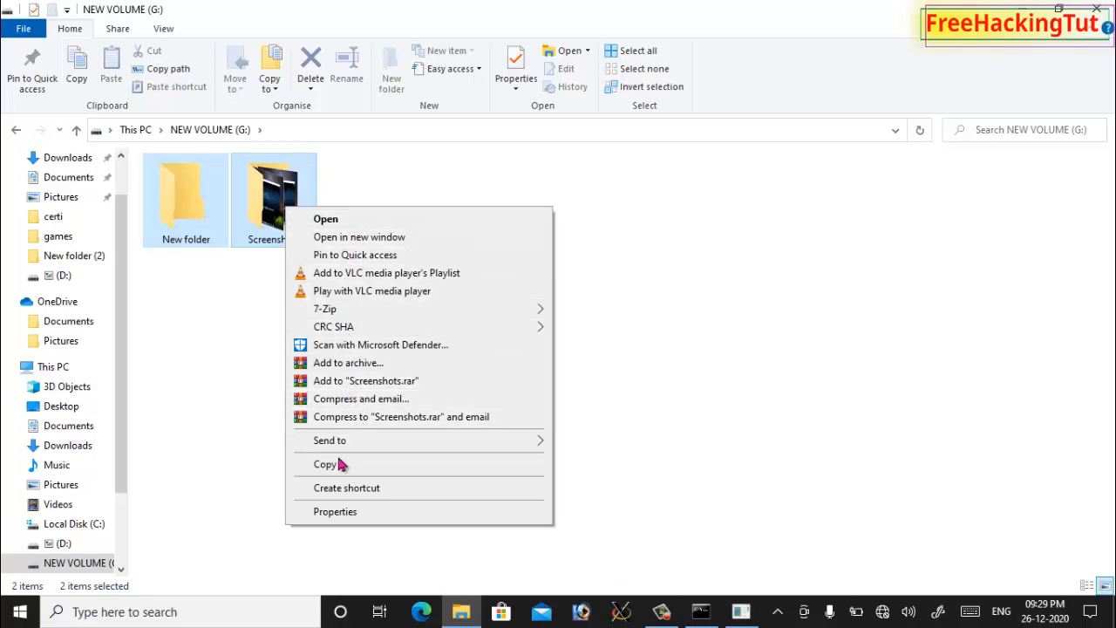
{"action": "left_click", "coordinate": [248, 486]}
{"action": "left_click", "coordinate": [240, 479]}
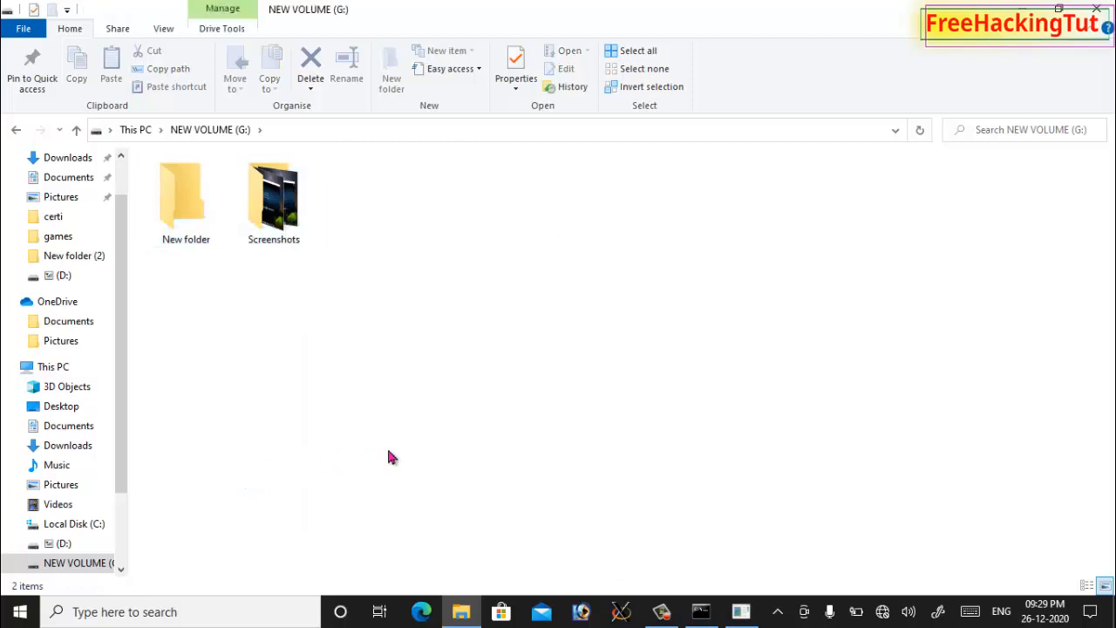
Step: Check which actions are available in the G: drive's empty space and select both folders
{"action": "right_click", "coordinate": [430, 399]}
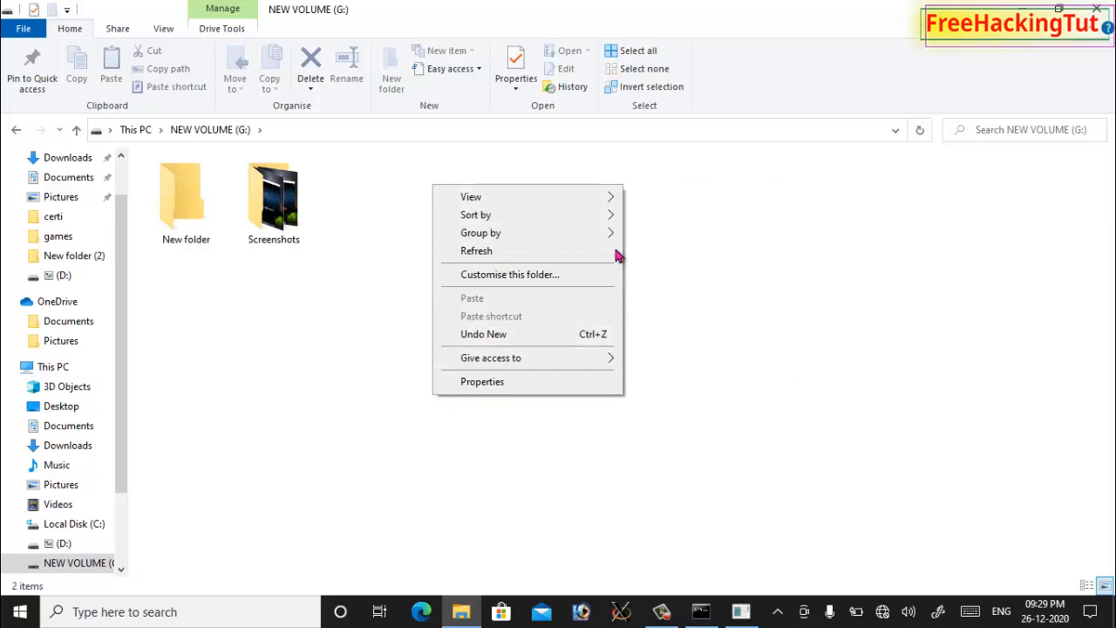
{"action": "left_click", "coordinate": [268, 364]}
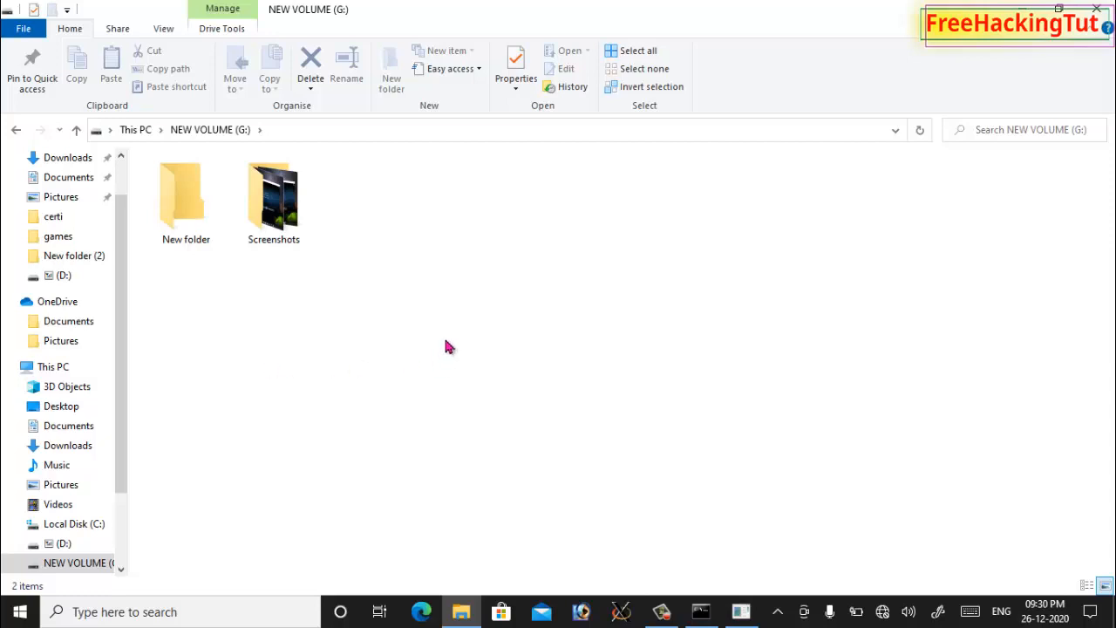
{"action": "left_click_drag", "start_coordinate": [453, 327], "coordinate": [153, 199]}
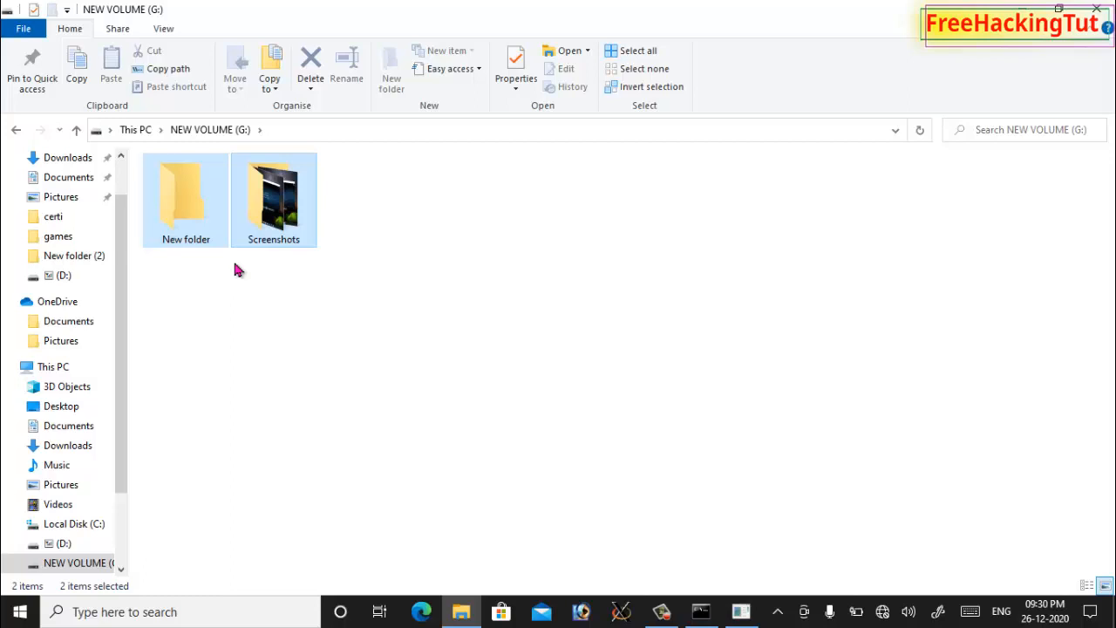
Step: Return to This PC and try to quick-format NEW VOLUME (G:) with the default FAT32 file system
{"action": "key", "text": "alt+Left"}
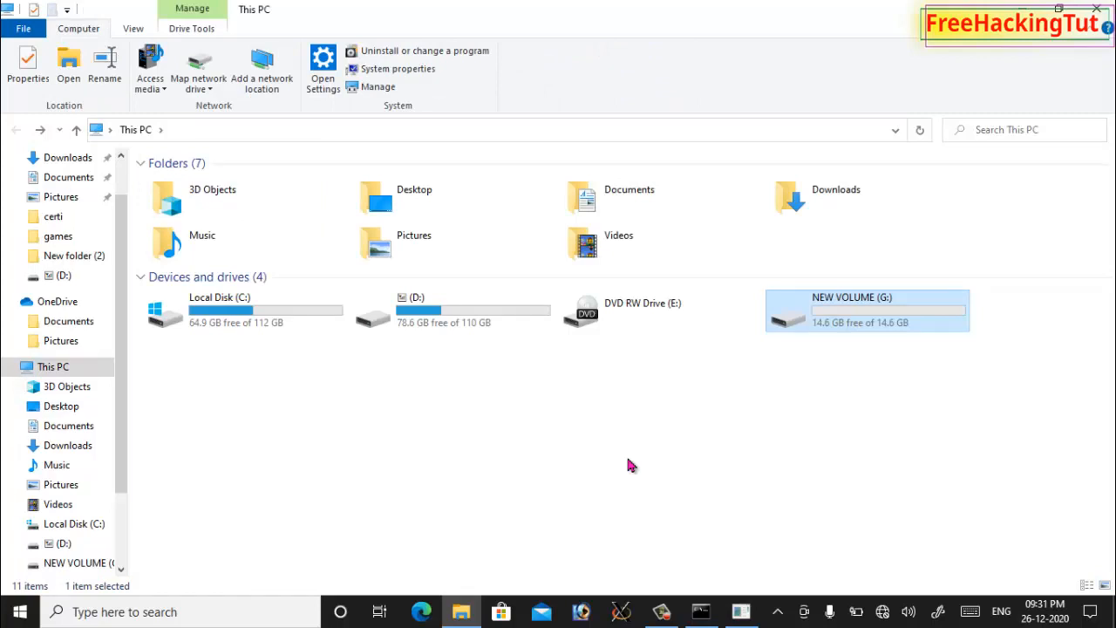
{"action": "right_click", "coordinate": [847, 325]}
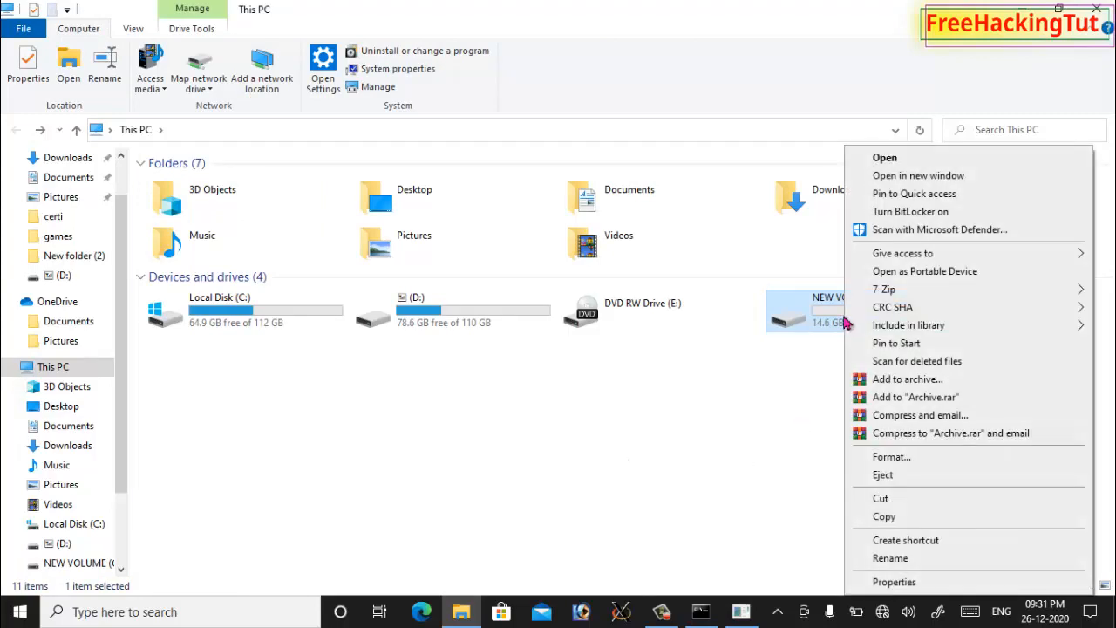
{"action": "left_click", "coordinate": [889, 456]}
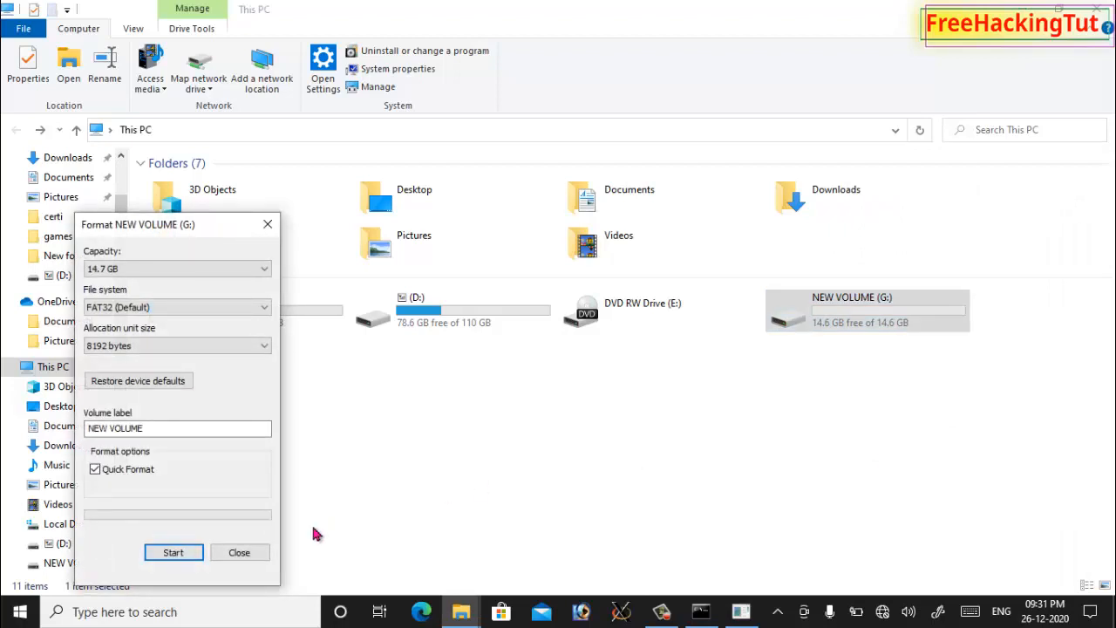
{"action": "left_click_drag", "start_coordinate": [300, 207], "coordinate": [642, 84]}
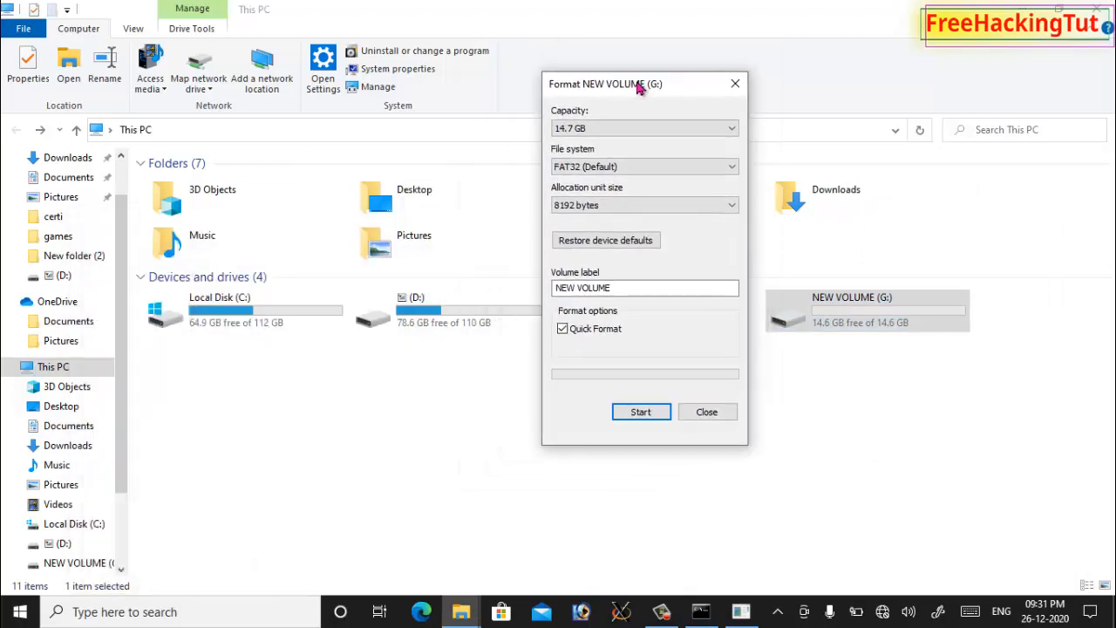
{"action": "left_click", "coordinate": [640, 415]}
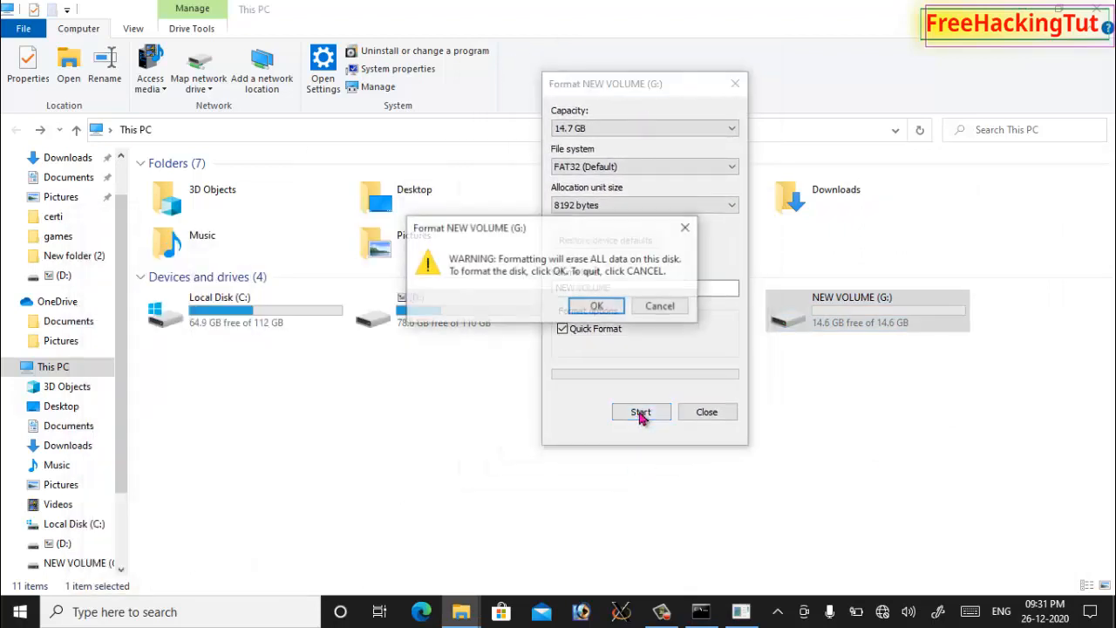
{"action": "left_click", "coordinate": [596, 306]}
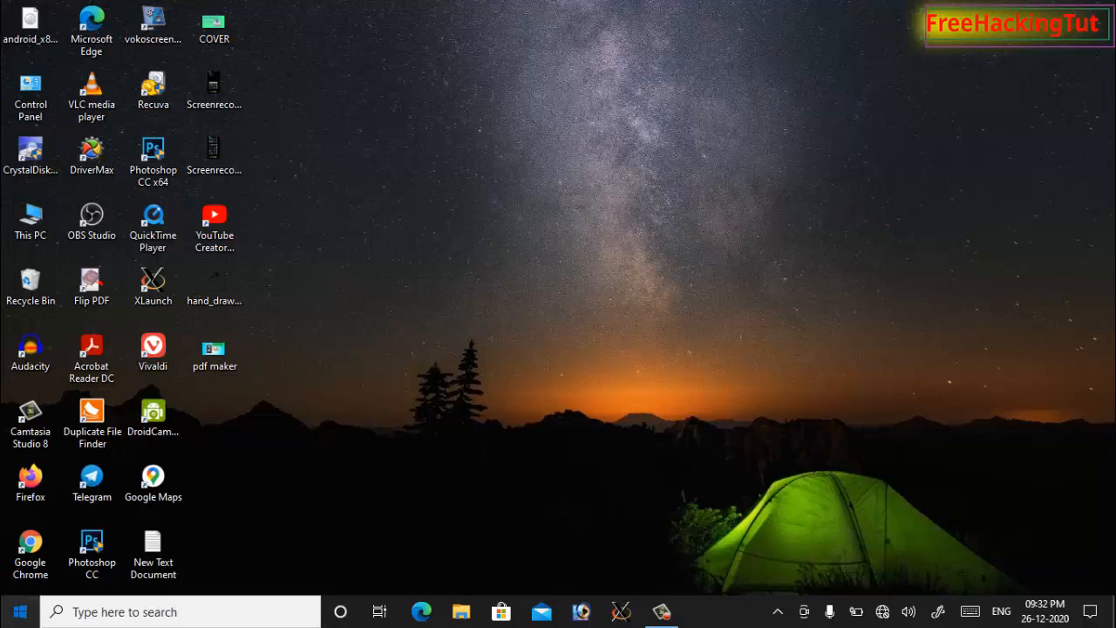
Step: Search for cmd, open a new Command Prompt and launch diskpart again
{"action": "left_click", "coordinate": [20, 611]}
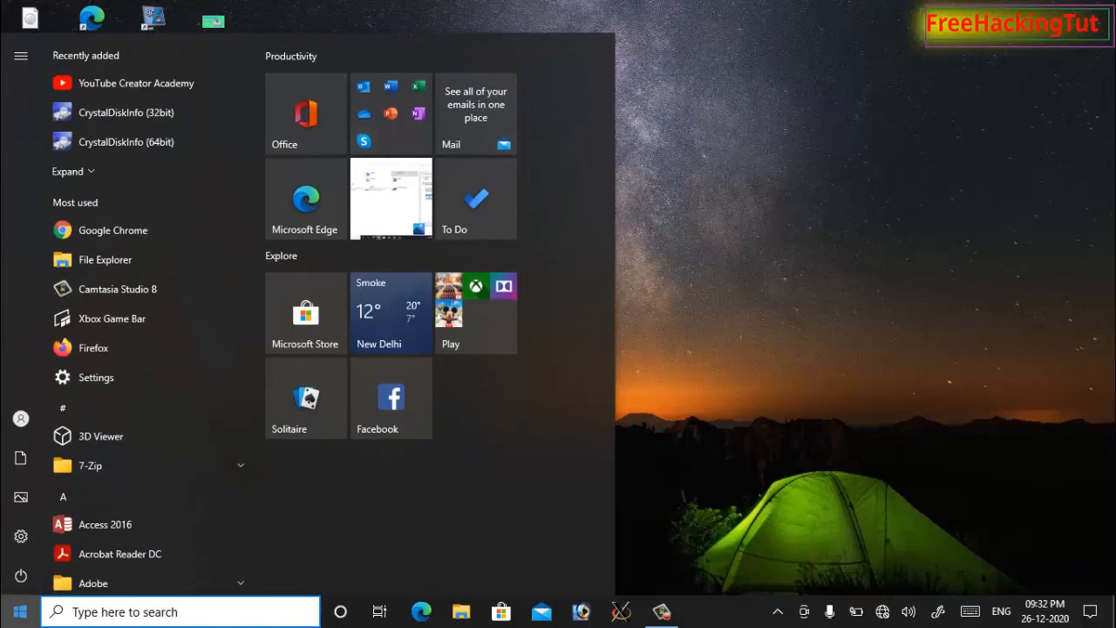
{"action": "type", "text": "cmd"}
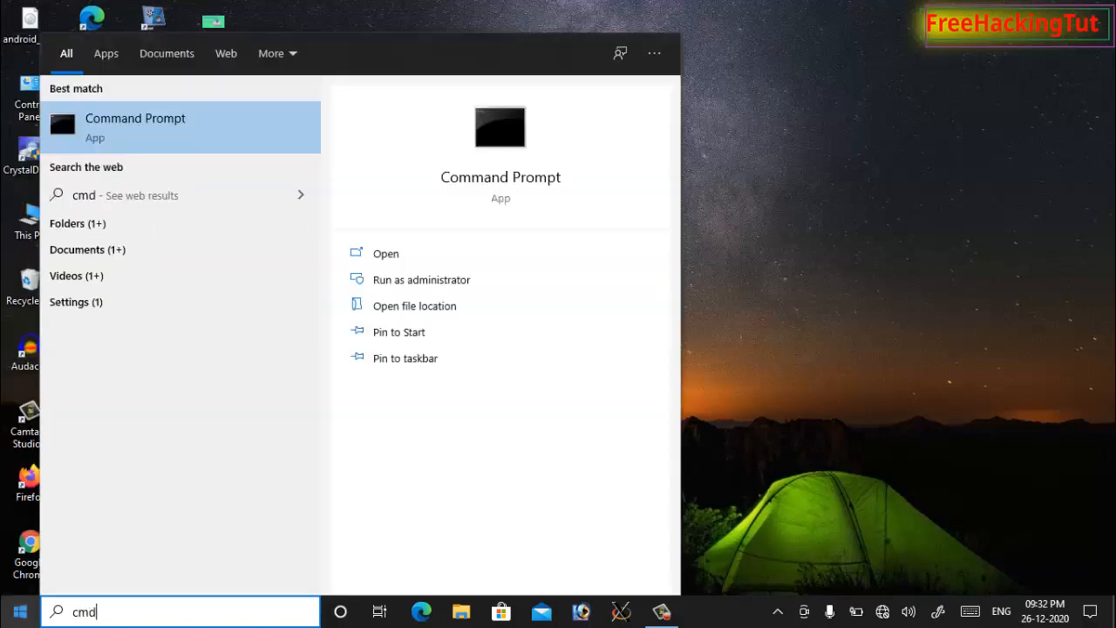
{"action": "left_click", "coordinate": [130, 142]}
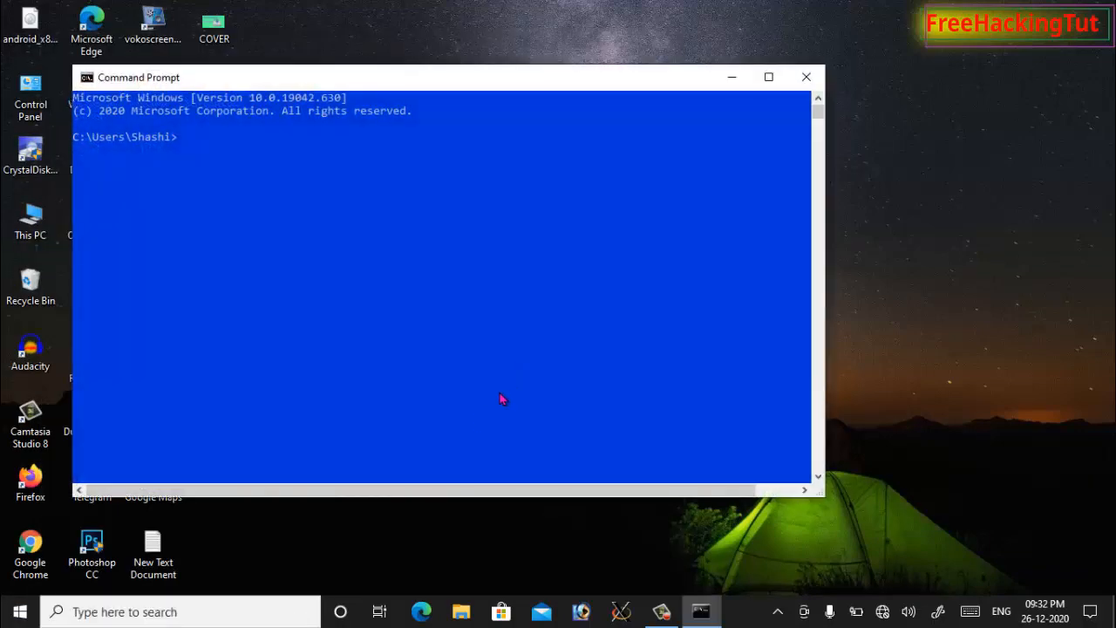
{"action": "type", "text": "diskpart"}
{"action": "key", "text": "Return"}
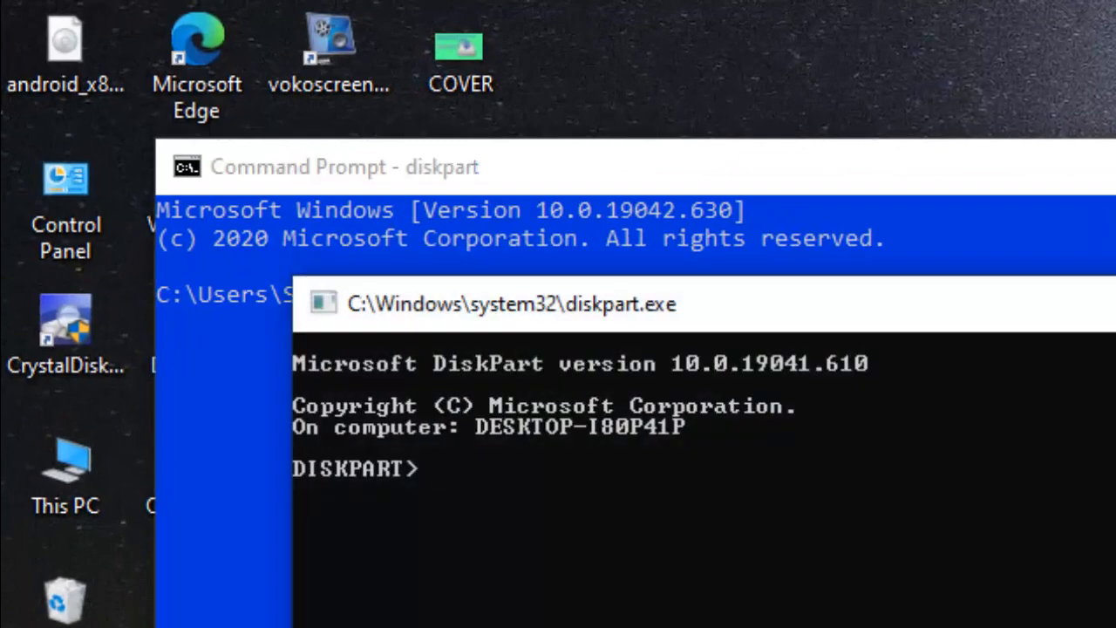
Step: List the disks in DiskPart and select disk 1
{"action": "type", "text": "list"}
{"action": "type", "text": " disk"}
{"action": "key", "text": "Return"}
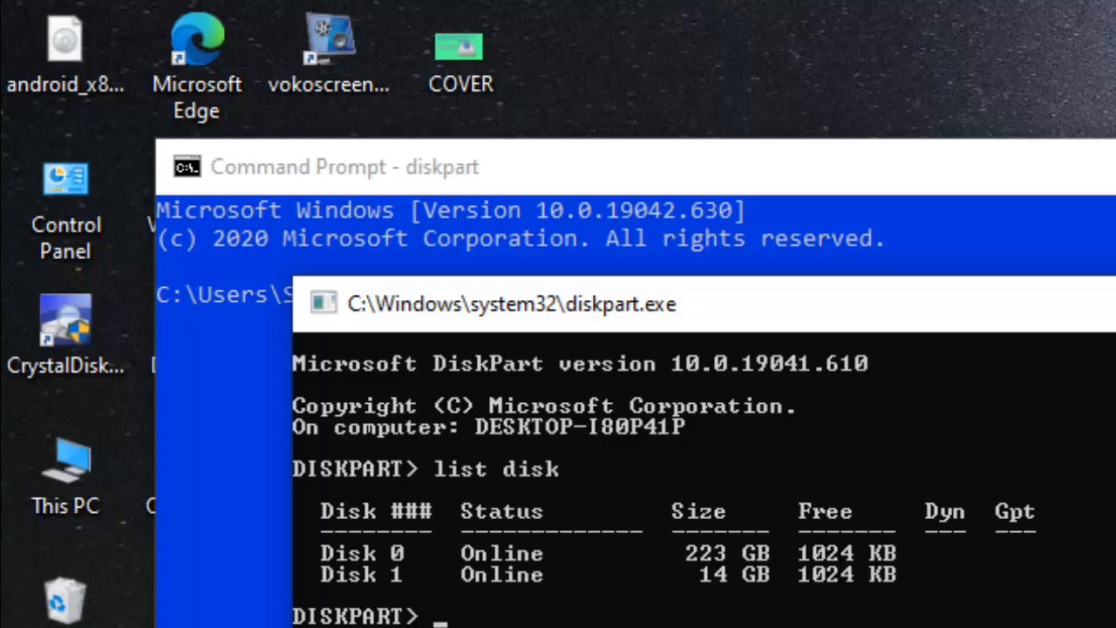
{"action": "type", "text": "select"}
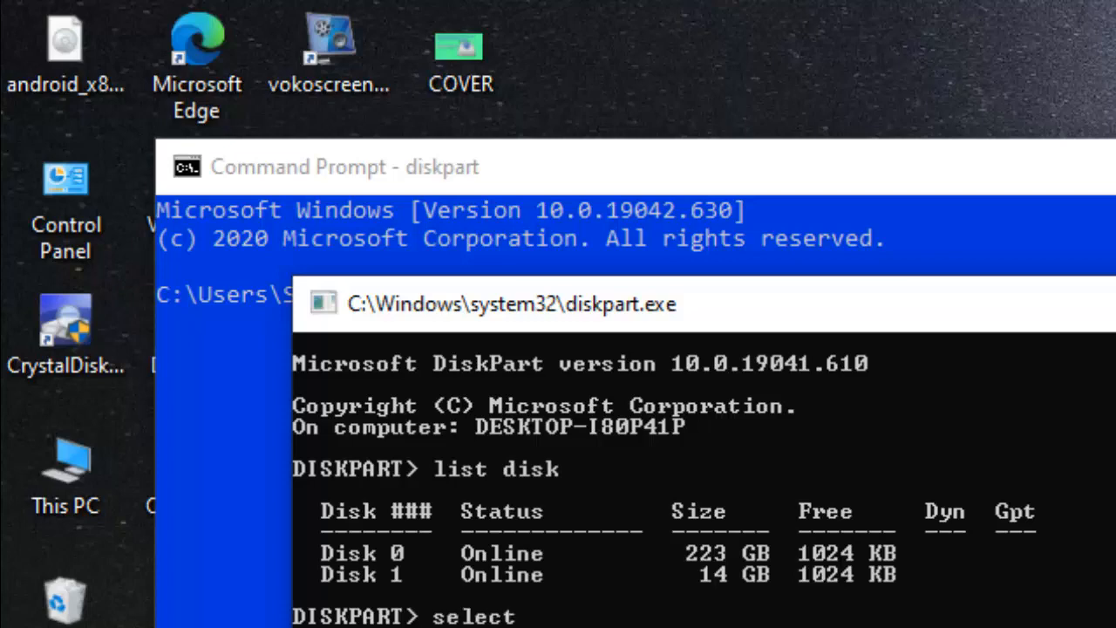
{"action": "type", "text": " disk "}
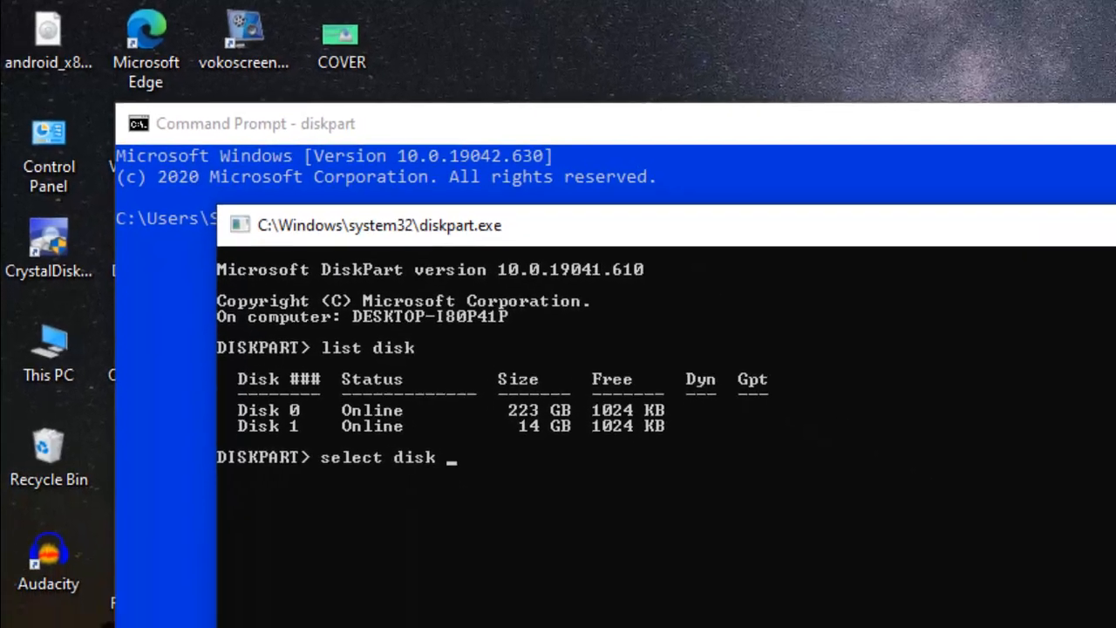
{"action": "type", "text": "1"}
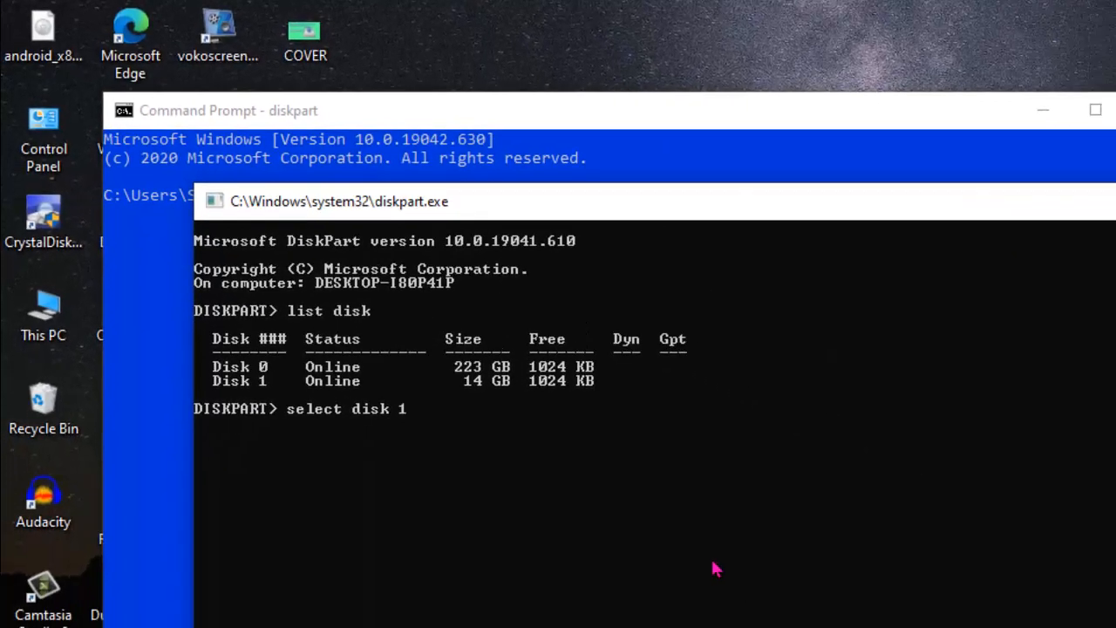
{"action": "key", "text": "Return"}
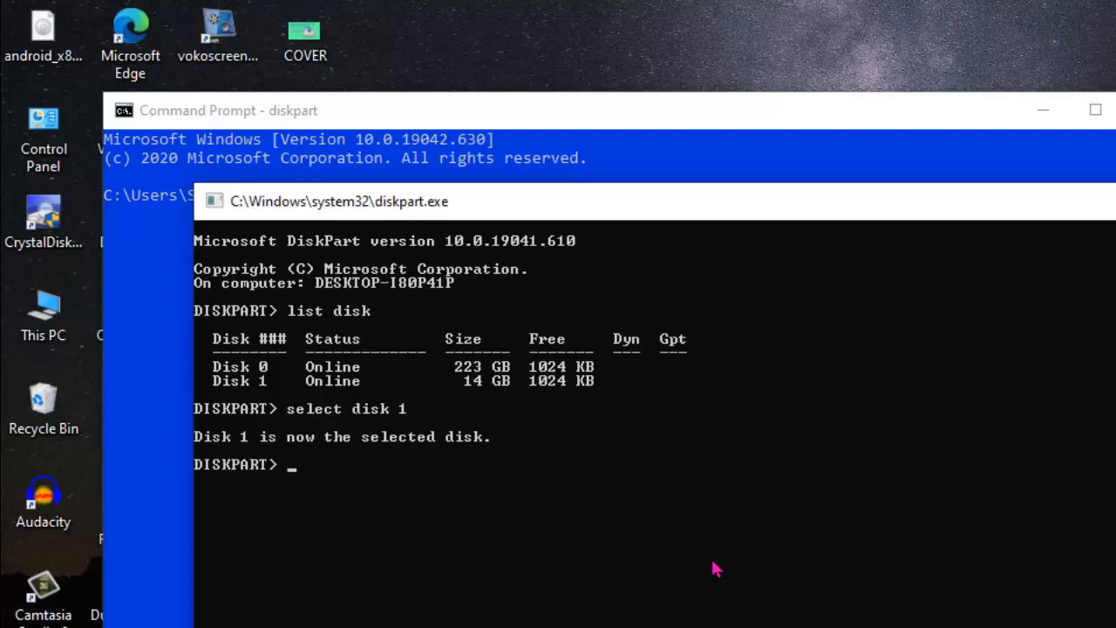
{"action": "type", "text": "disk attribute"}
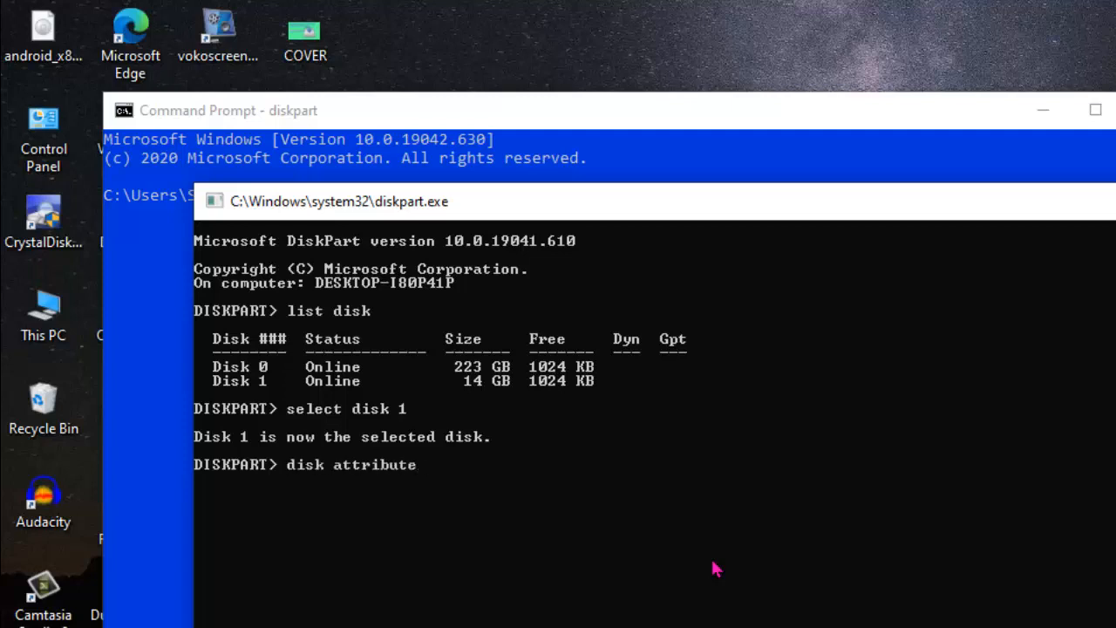
{"action": "type", "text": "s"}
{"action": "key", "text": "BackSpace"}
{"action": "key", "text": "BackSpace"}
{"action": "key", "text": "BackSpace"}
{"action": "key", "text": "BackSpace"}
{"action": "key", "text": "BackSpace"}
{"action": "key", "text": "BackSpace"}
{"action": "key", "text": "BackSpace"}
{"action": "key", "text": "BackSpace"}
{"action": "key", "text": "BackSpace"}
{"action": "key", "text": "BackSpace"}
{"action": "key", "text": "BackSpace"}
{"action": "key", "text": "BackSpace"}
{"action": "key", "text": "BackSpace"}
{"action": "key", "text": "BackSpace"}
{"action": "key", "text": "BackSpace"}
{"action": "key", "text": "BackSpace"}
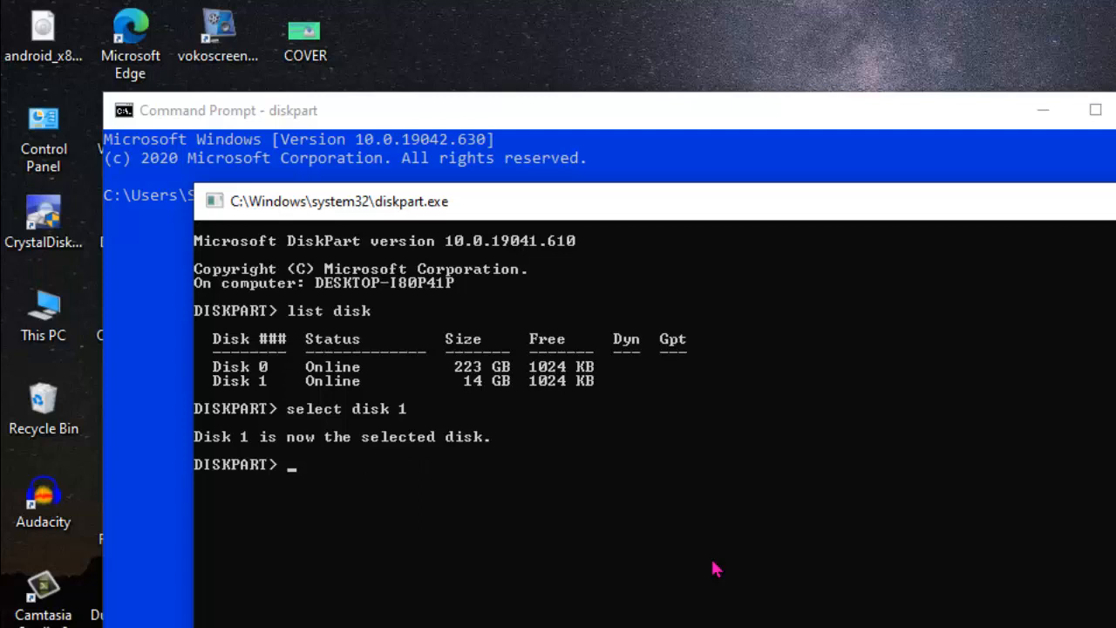
{"action": "type", "text": "dis"}
{"action": "key", "text": "BackSpace"}
{"action": "key", "text": "BackSpace"}
{"action": "key", "text": "BackSpace"}
Step: Remove the write protection from the selected disk with "attributes disk clear readonly" and close the DiskPart and Command Prompt windows
{"action": "type", "text": "attributes"}
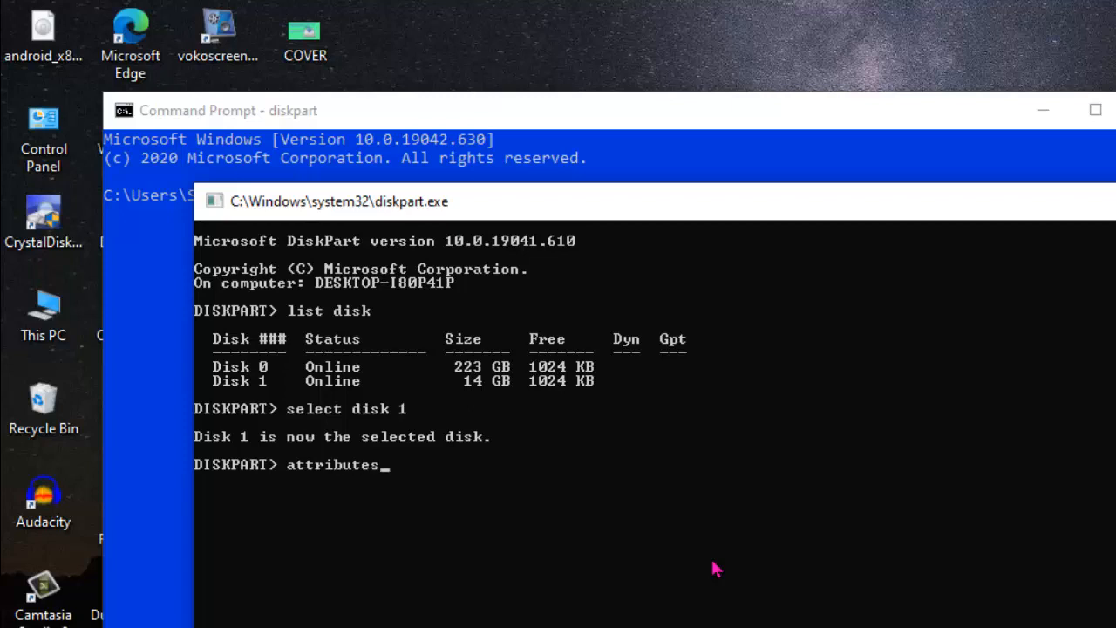
{"action": "type", "text": " disk clear readonly"}
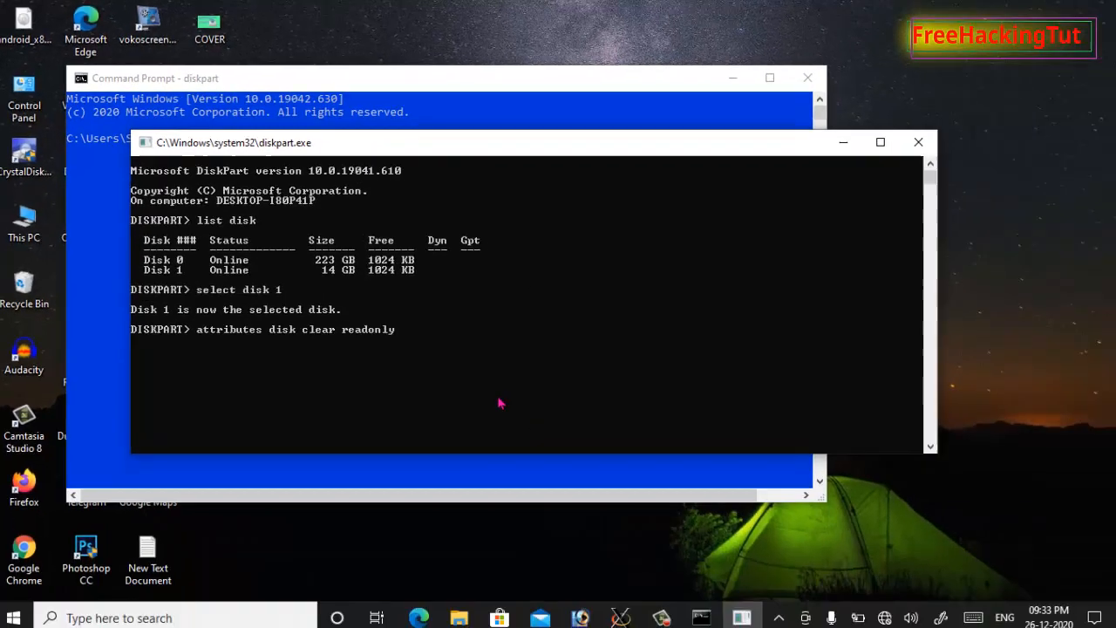
{"action": "key", "text": "Return"}
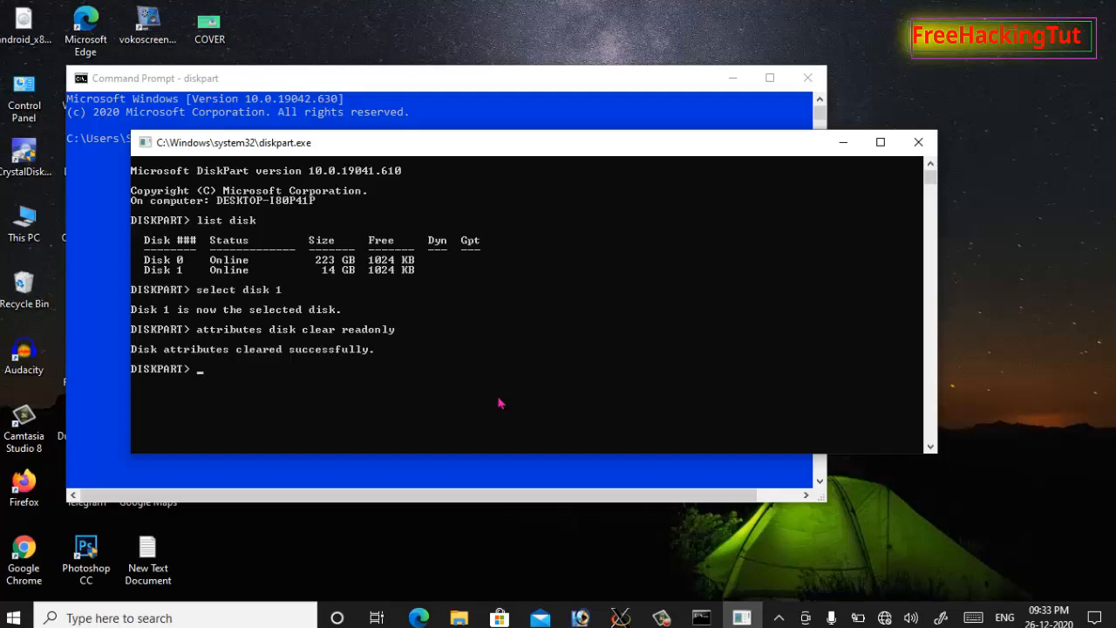
{"action": "left_click", "coordinate": [918, 142]}
{"action": "left_click", "coordinate": [808, 78]}
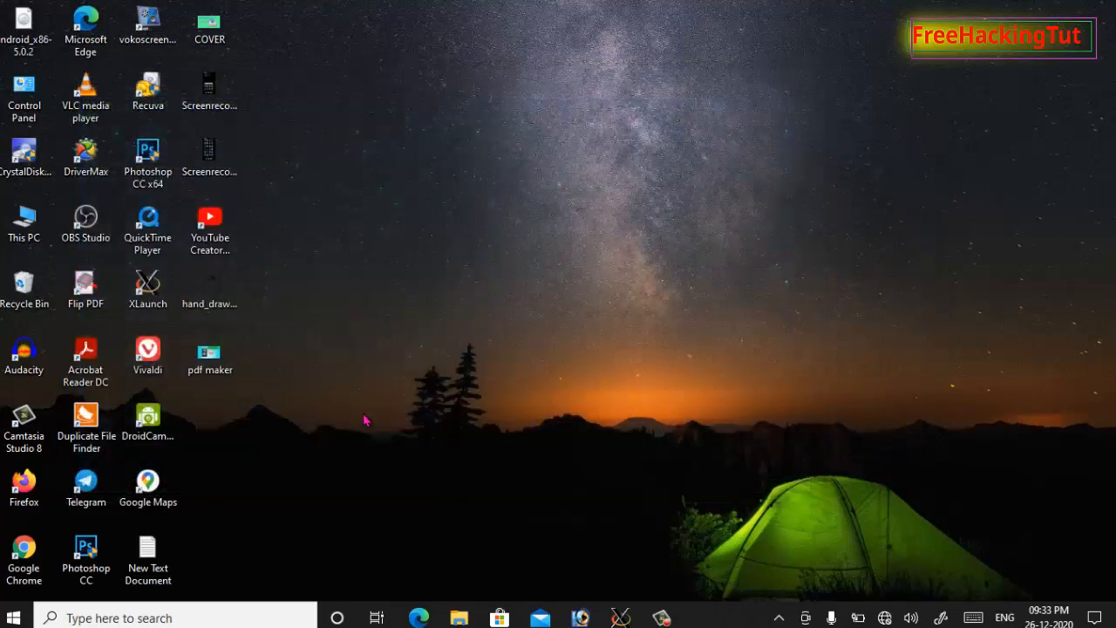
Step: Open the NEW VOLUME (G:) drive from This PC and permanently delete New folder
{"action": "double_click", "coordinate": [24, 223]}
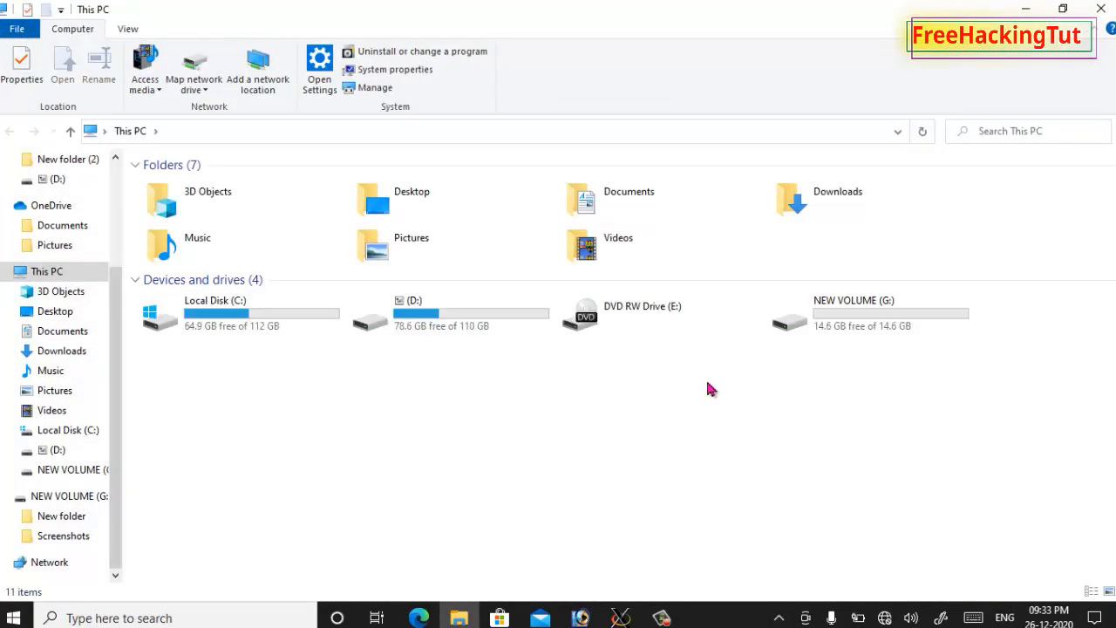
{"action": "double_click", "coordinate": [826, 319]}
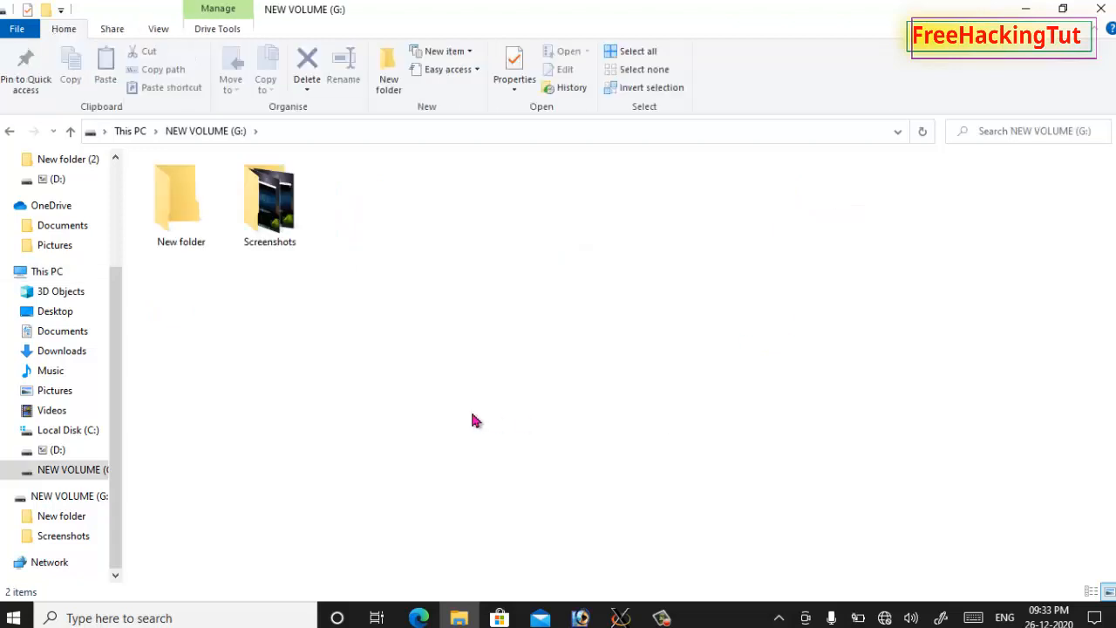
{"action": "right_click", "coordinate": [192, 234]}
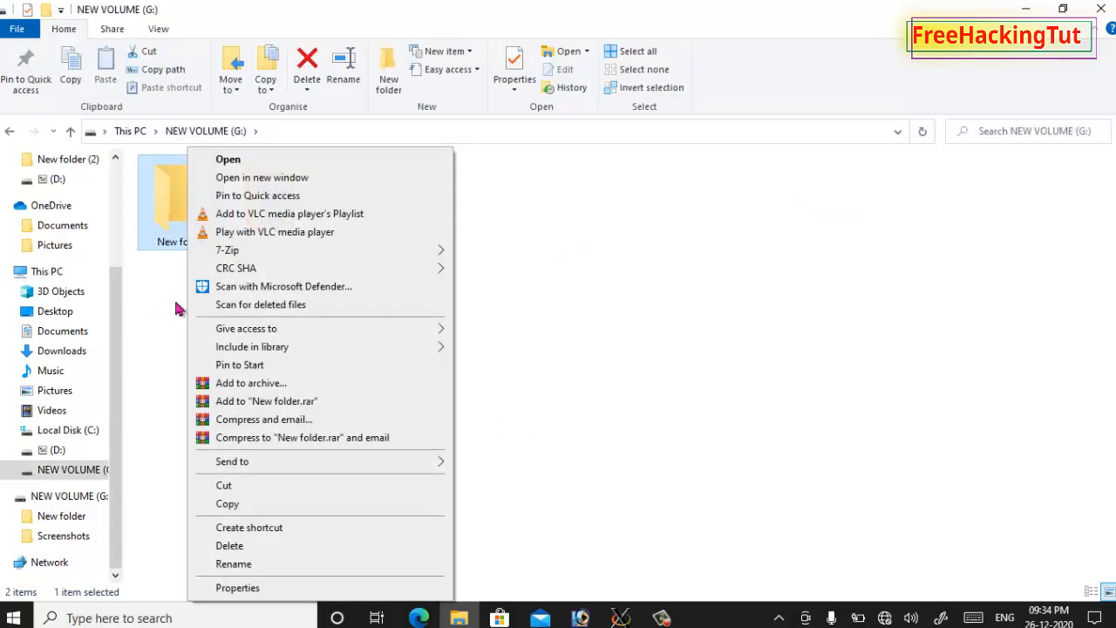
{"action": "left_click", "coordinate": [267, 546]}
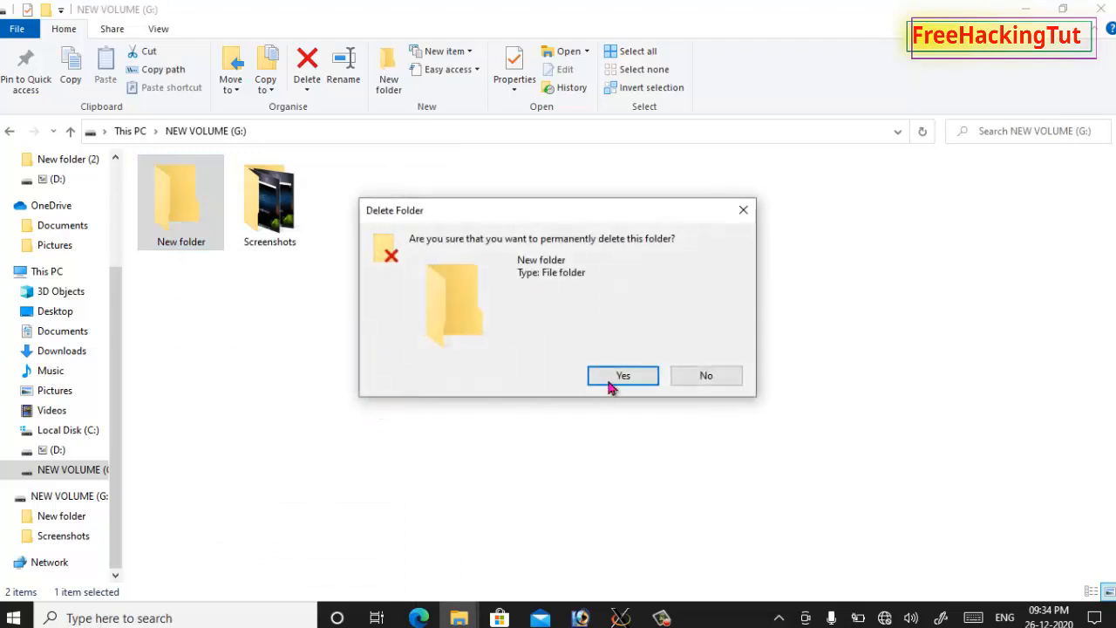
{"action": "left_click", "coordinate": [635, 381]}
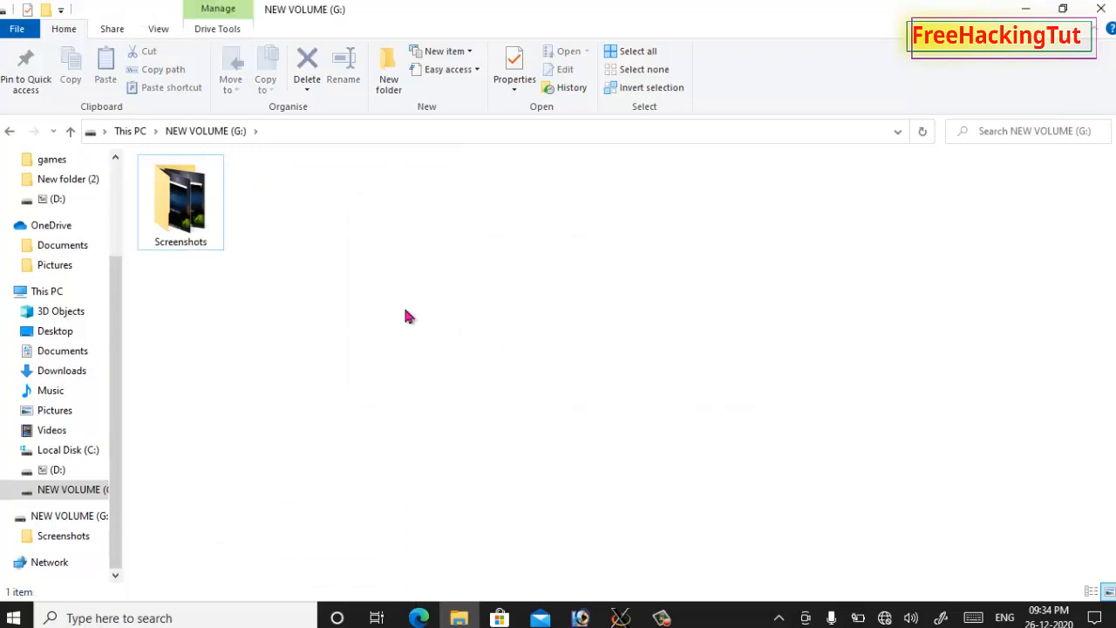
Step: Check the available actions for the Screenshots folder and create a folder with the default name in the G: drive
{"action": "right_click", "coordinate": [179, 206]}
{"action": "left_click", "coordinate": [679, 378]}
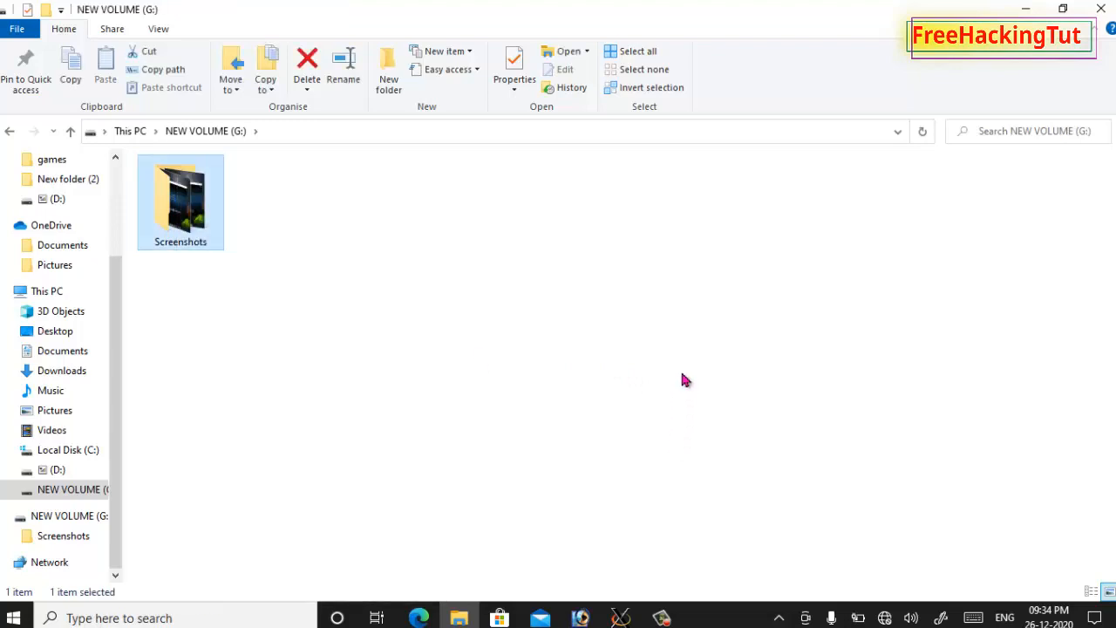
{"action": "right_click", "coordinate": [680, 373]}
{"action": "mouse_move", "coordinate": [769, 559]}
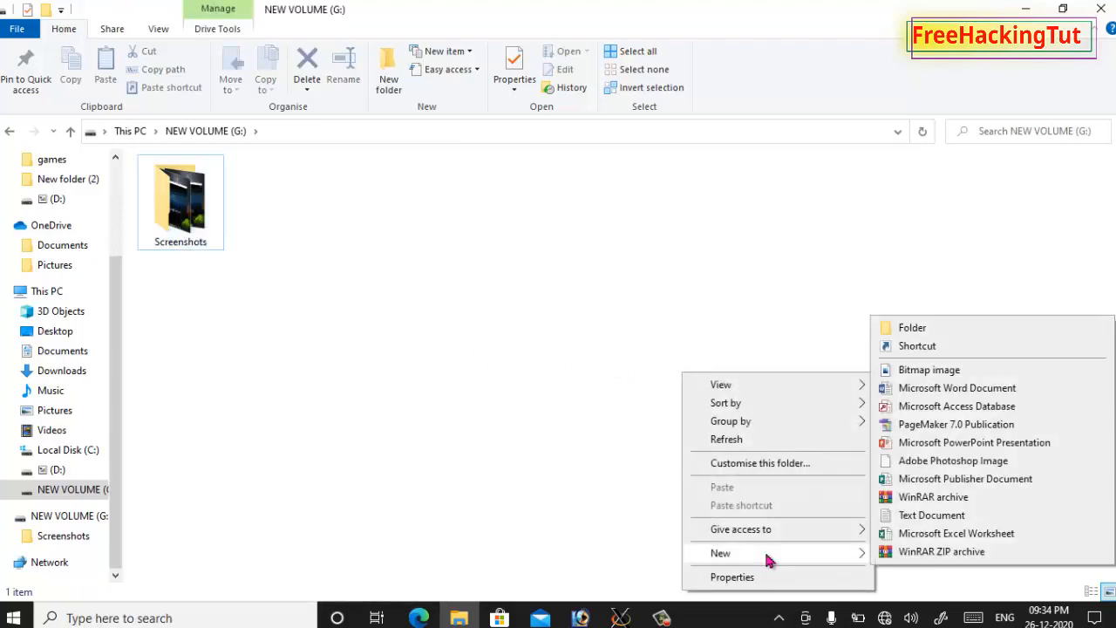
{"action": "left_click", "coordinate": [939, 330]}
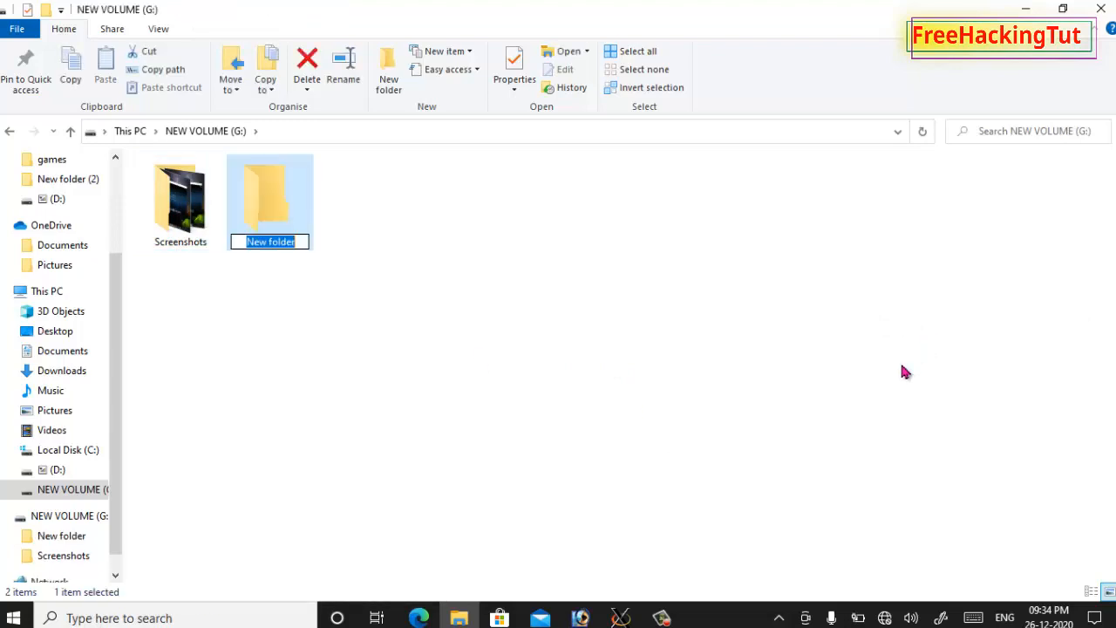
{"action": "left_click", "coordinate": [720, 351]}
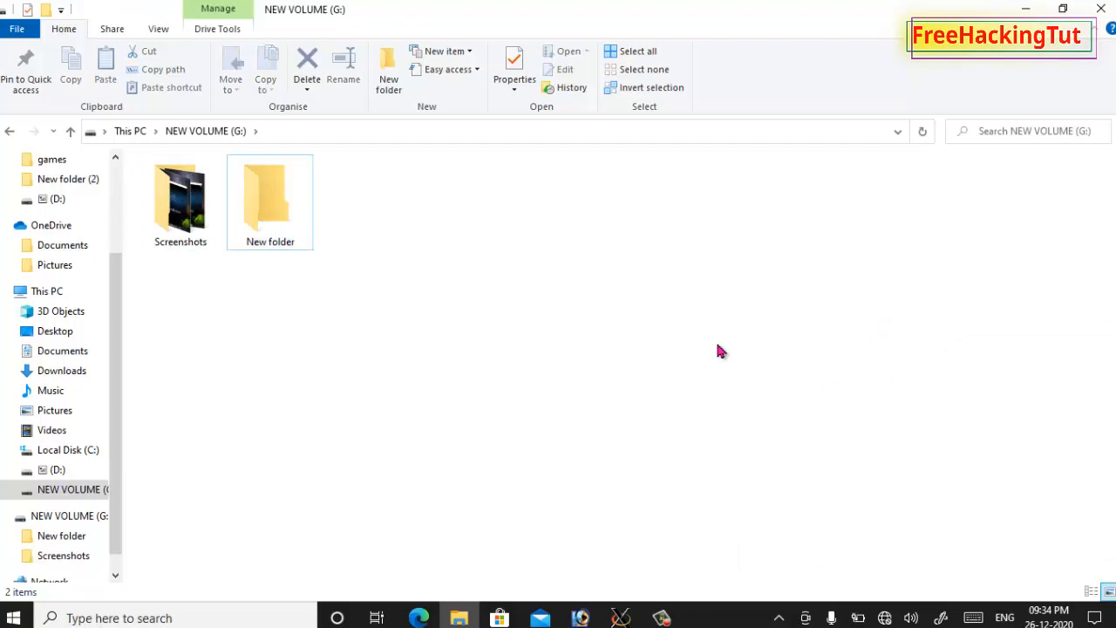